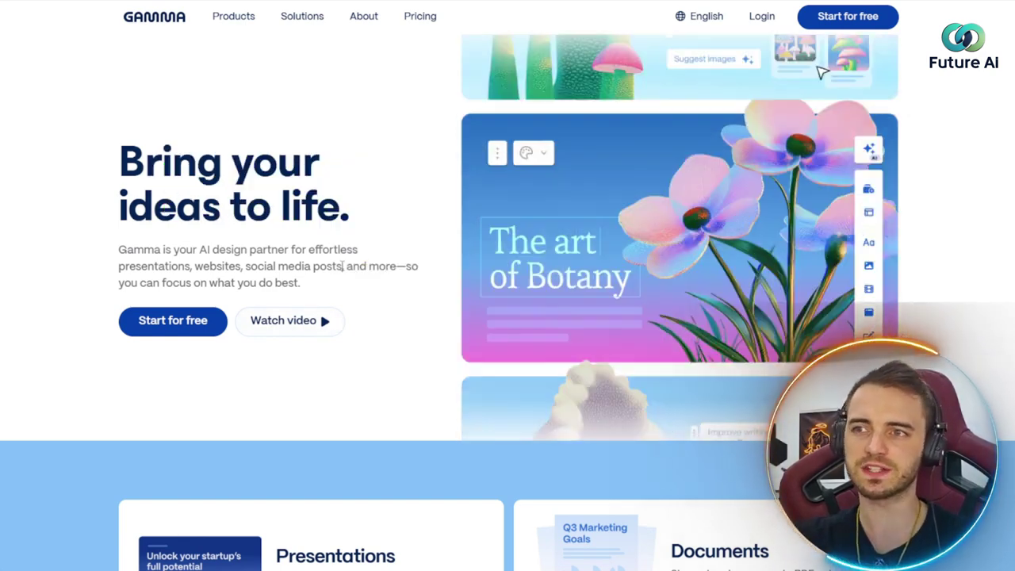
Scroll through the Gamma homepage's showcase of sample designs and back up to the top.
scroll(342, 267, down, 5)
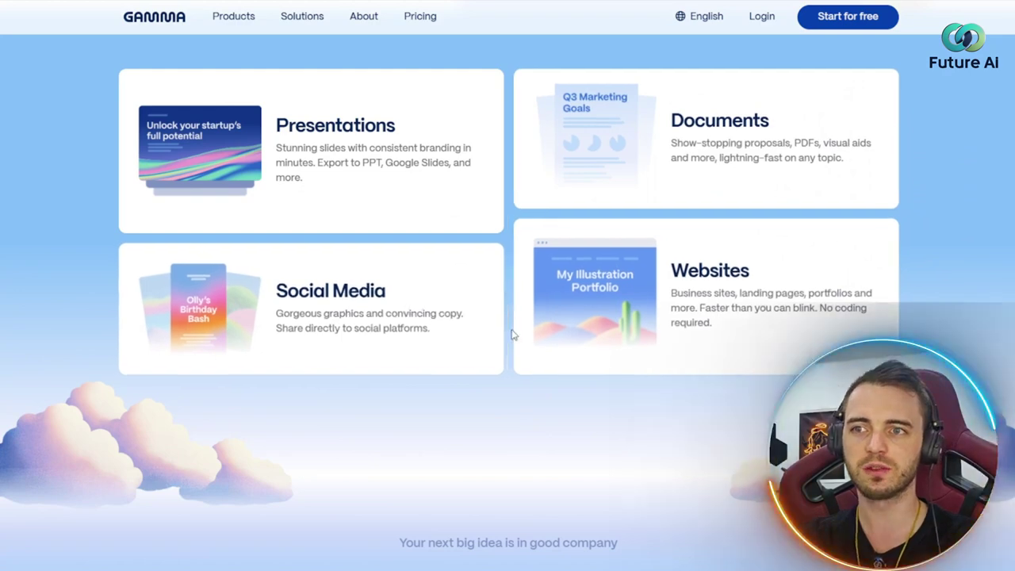
scroll(510, 331, down, 7)
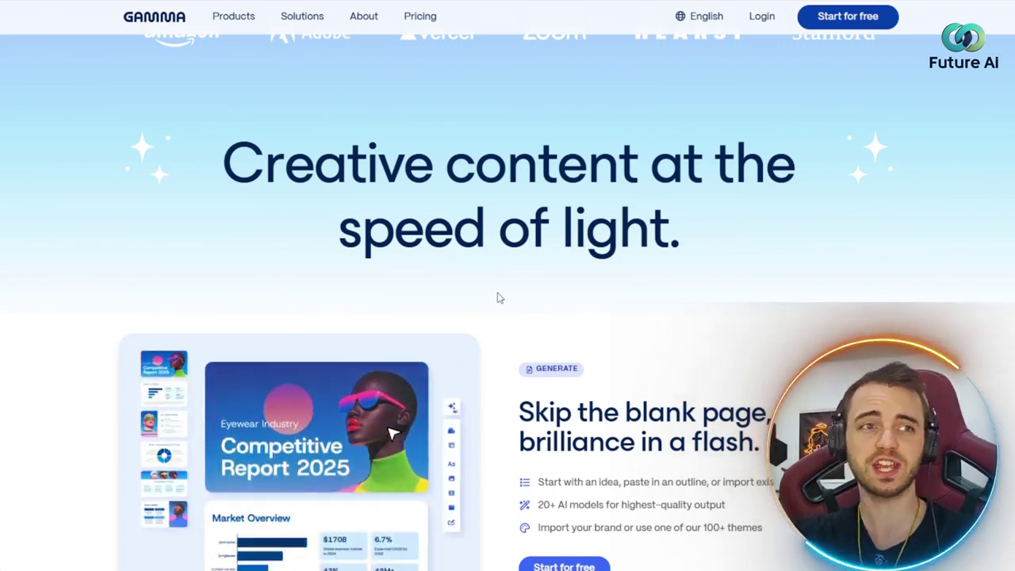
scroll(500, 298, down, 2)
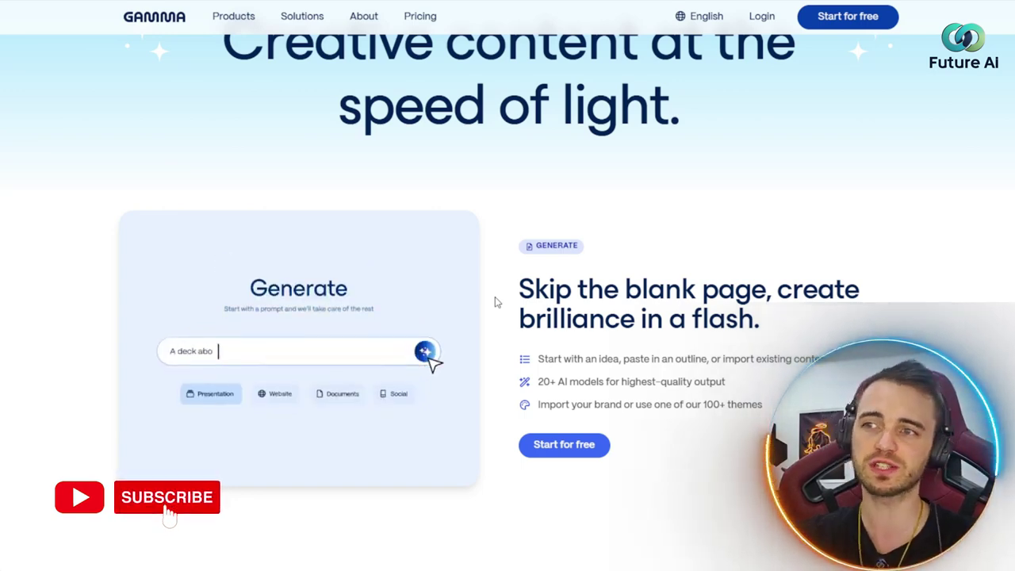
scroll(494, 298, down, 2)
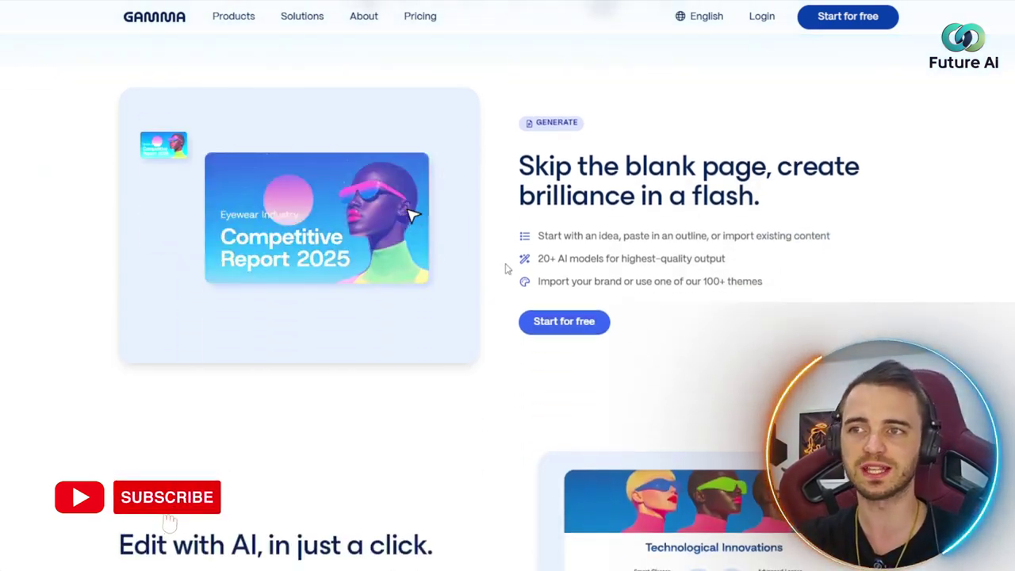
scroll(501, 298, up, 15)
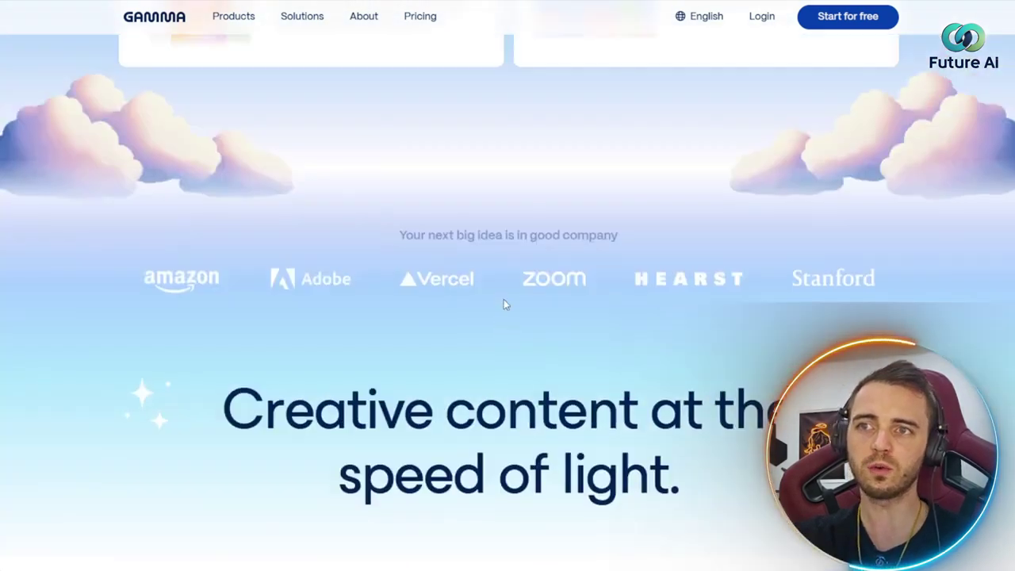
scroll(508, 304, up, 3)
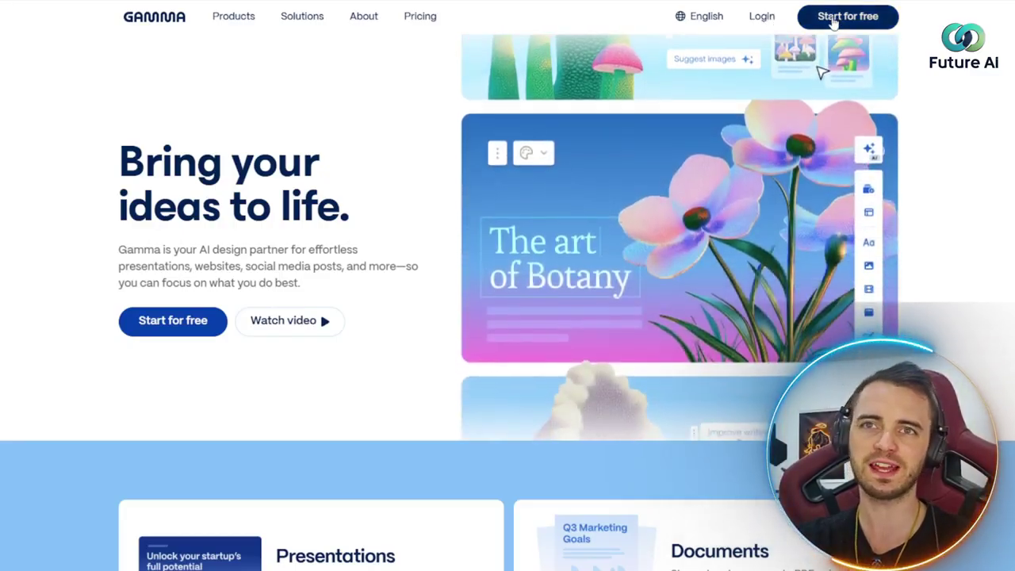
Open the free sign-up page and sign up with a Google account.
click(860, 18)
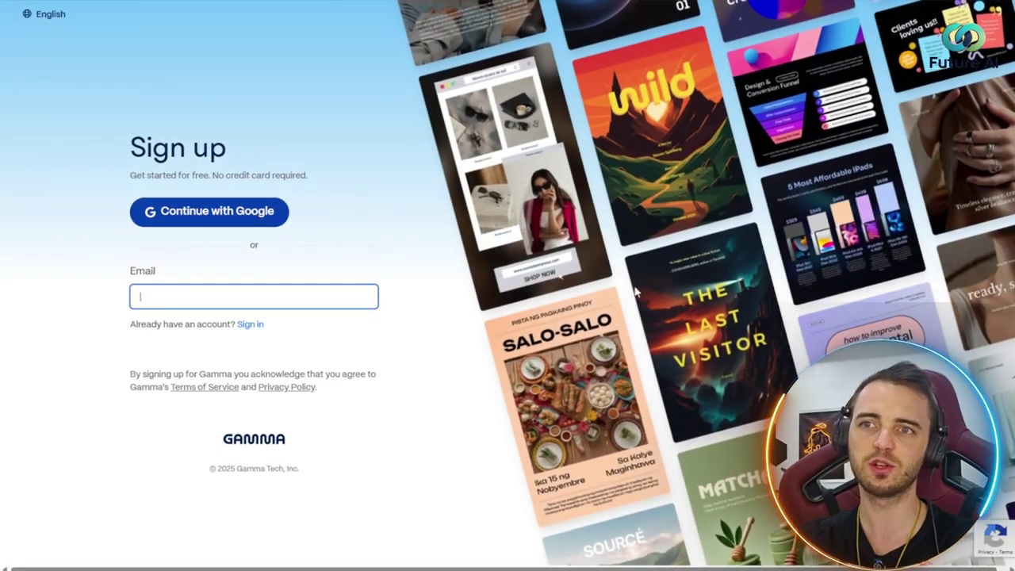
click(292, 296)
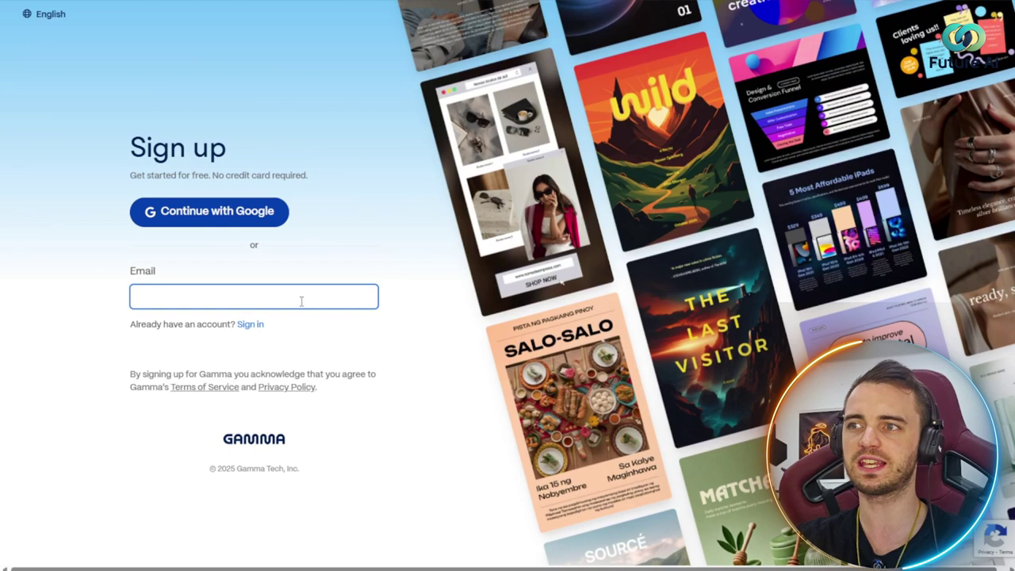
click(356, 249)
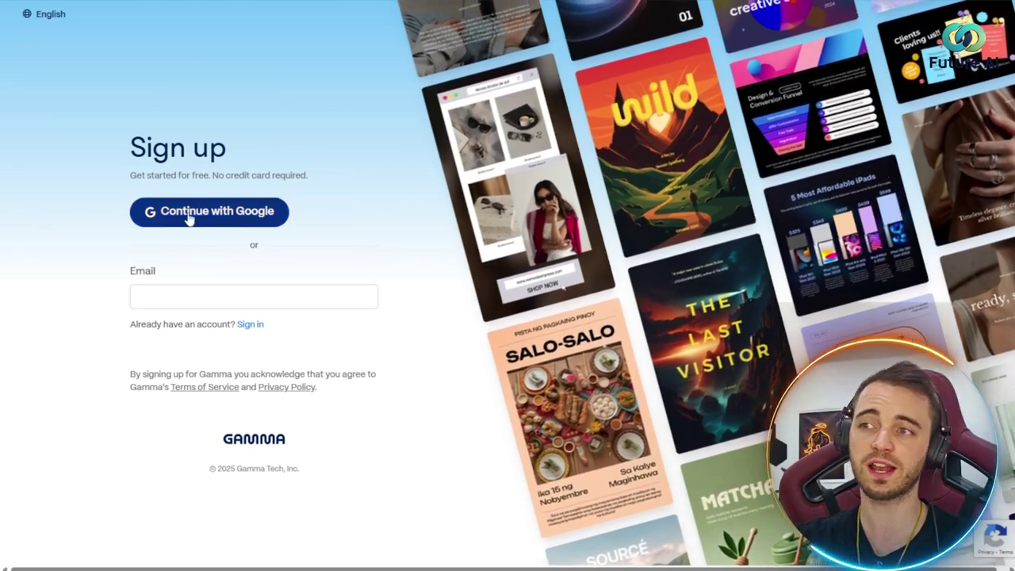
click(195, 215)
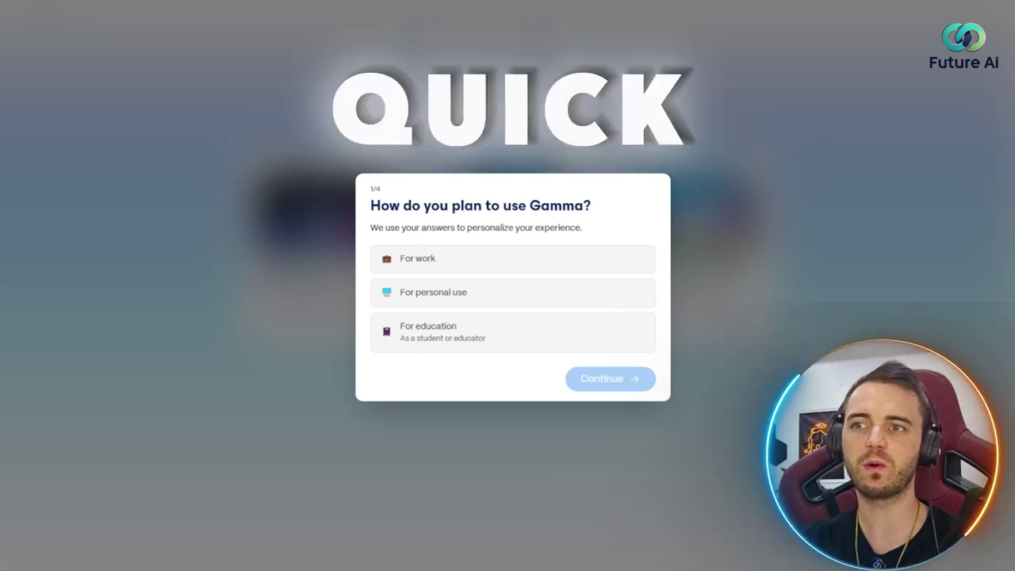
Answer the first onboarding questions with For personal use and Creator.
click(524, 291)
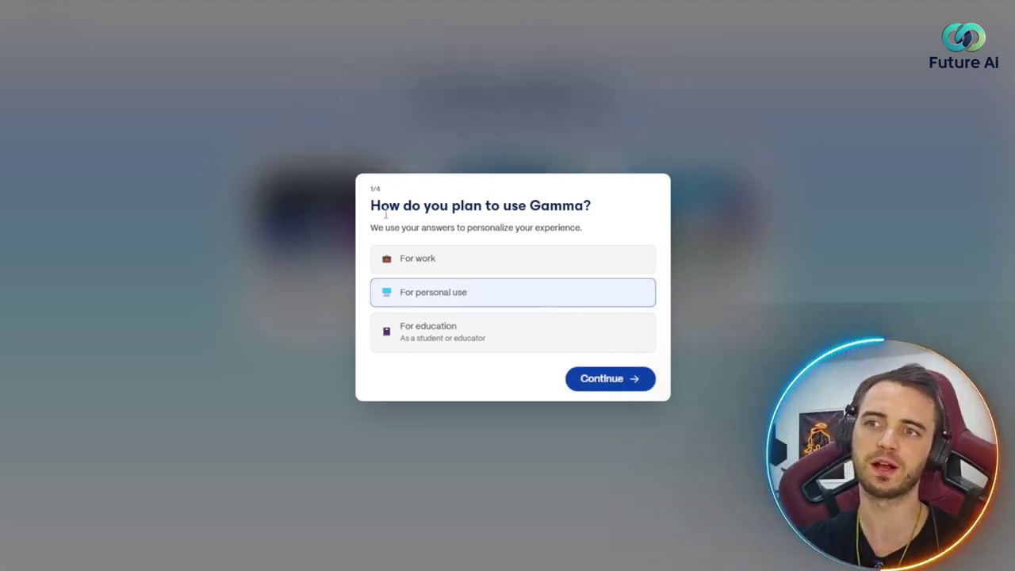
drag(372, 204, 617, 212)
click(607, 216)
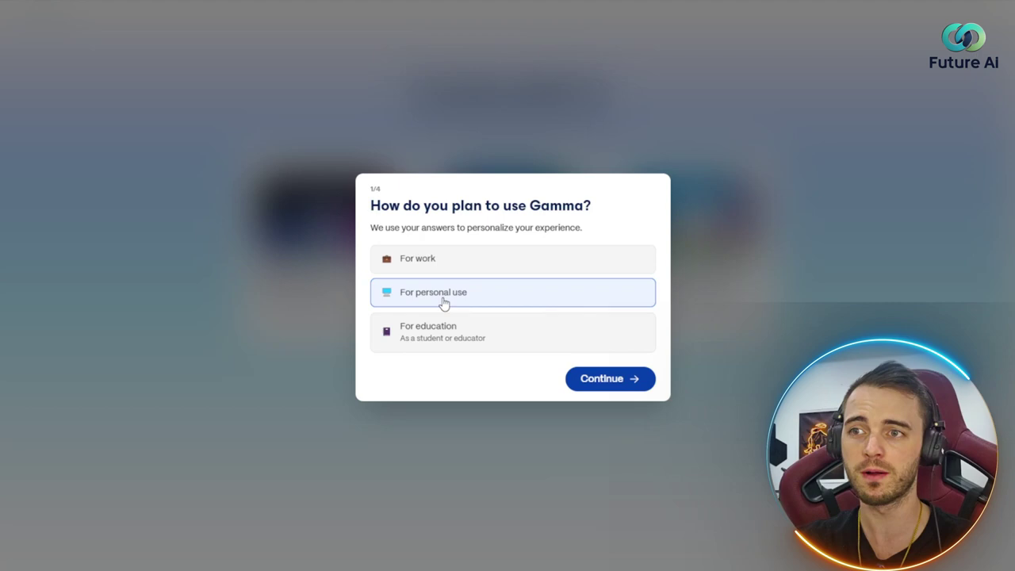
drag(375, 206, 625, 211)
click(626, 210)
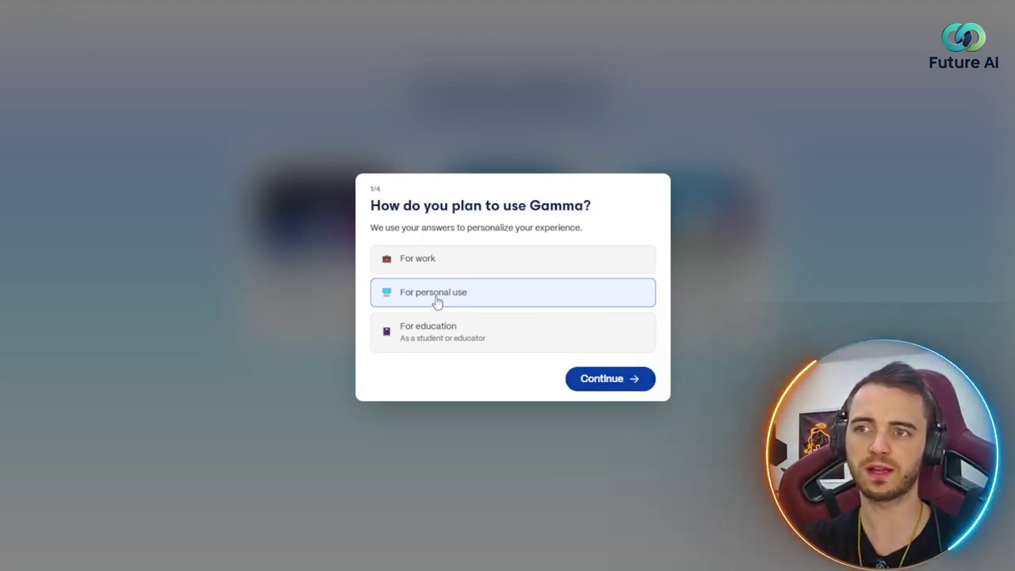
click(602, 381)
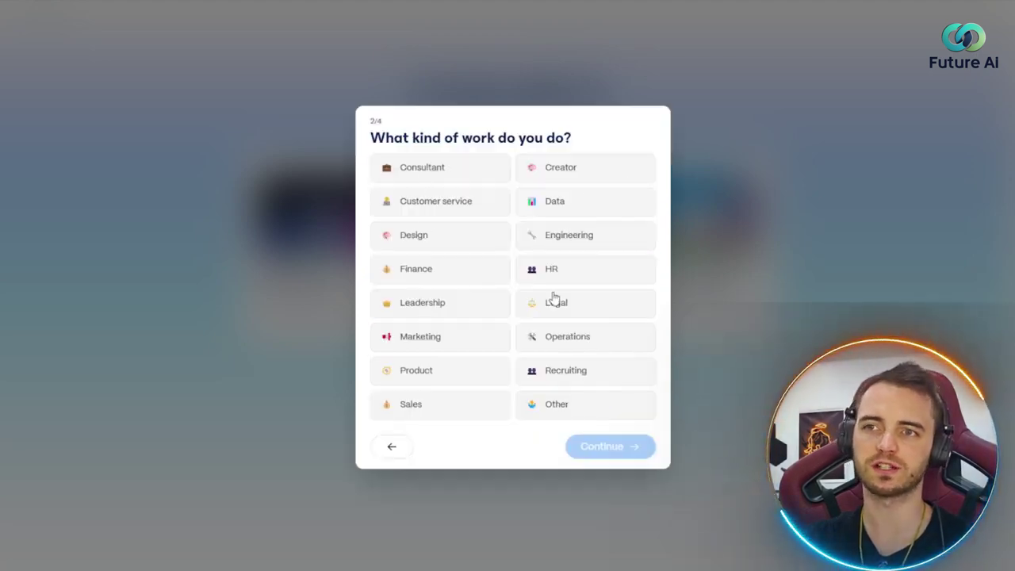
click(558, 171)
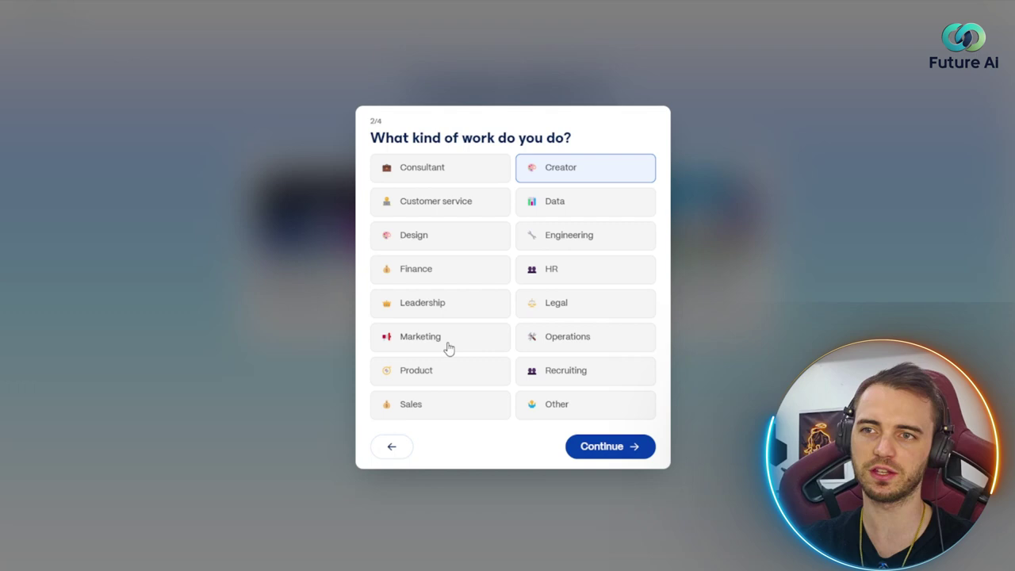
click(594, 448)
Answer Not sure yet for planned uses and YouTube as the referral source, then finish.
drag(370, 127, 611, 120)
click(611, 120)
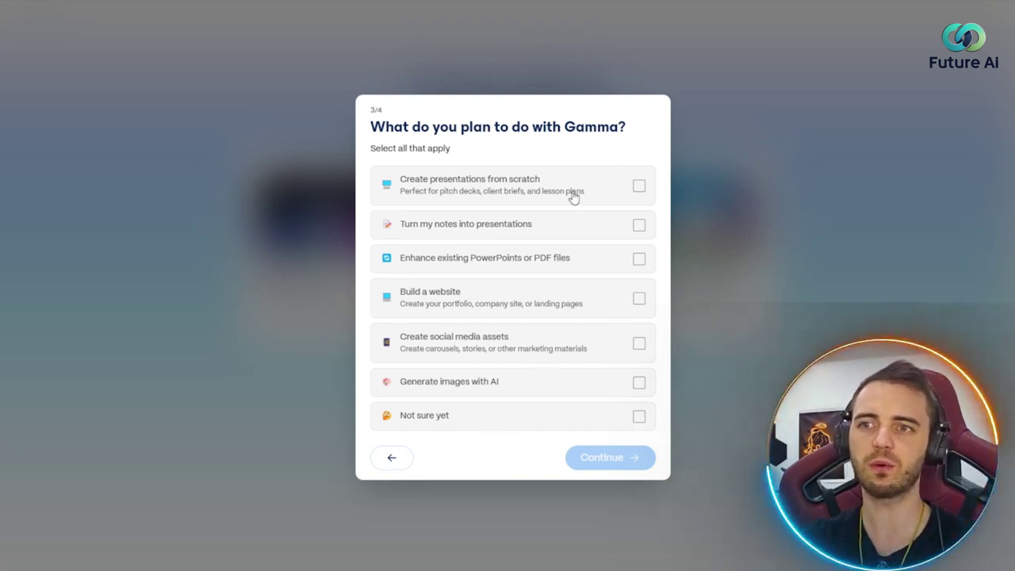
click(515, 421)
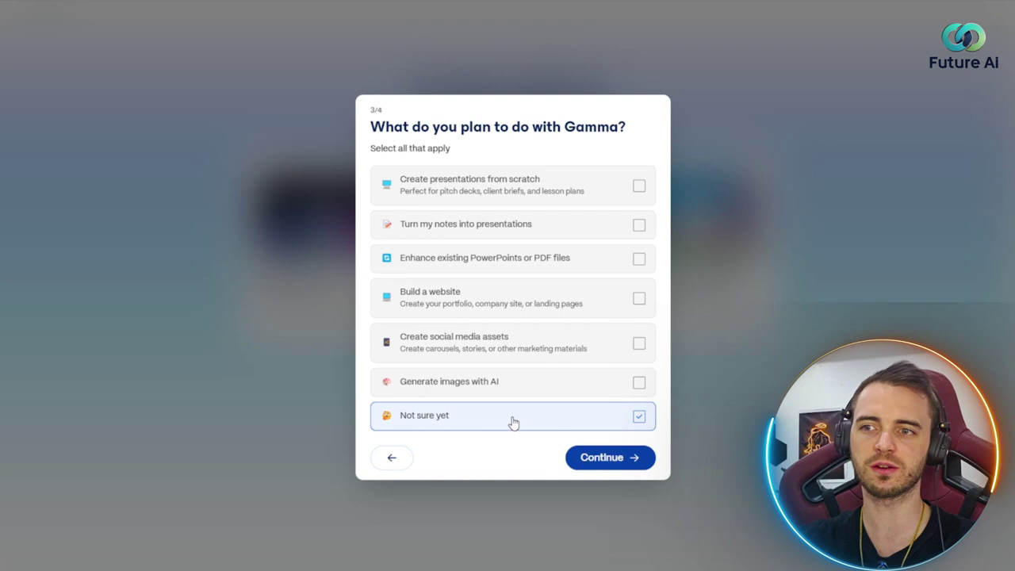
click(604, 463)
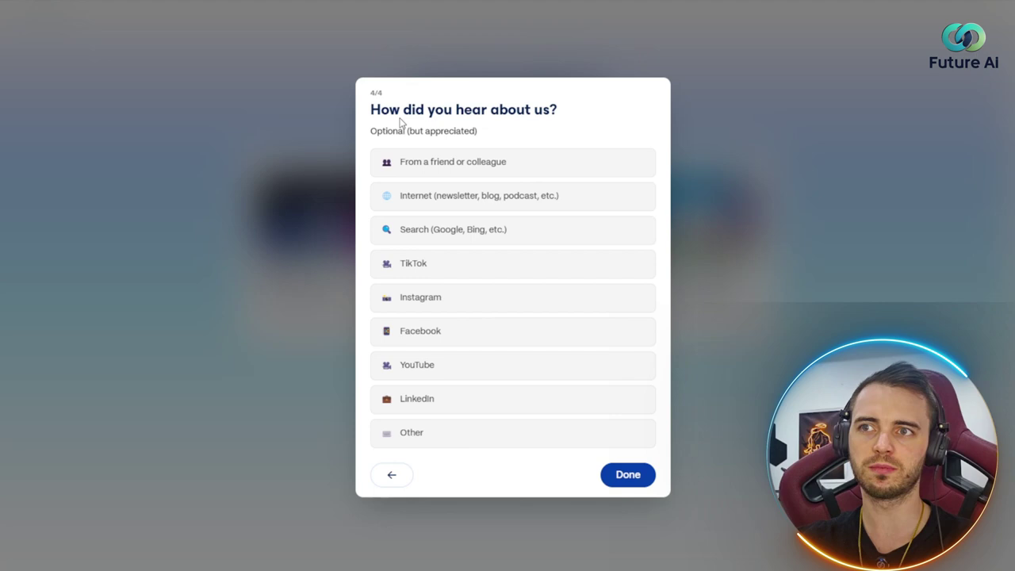
drag(376, 133, 505, 135)
click(505, 136)
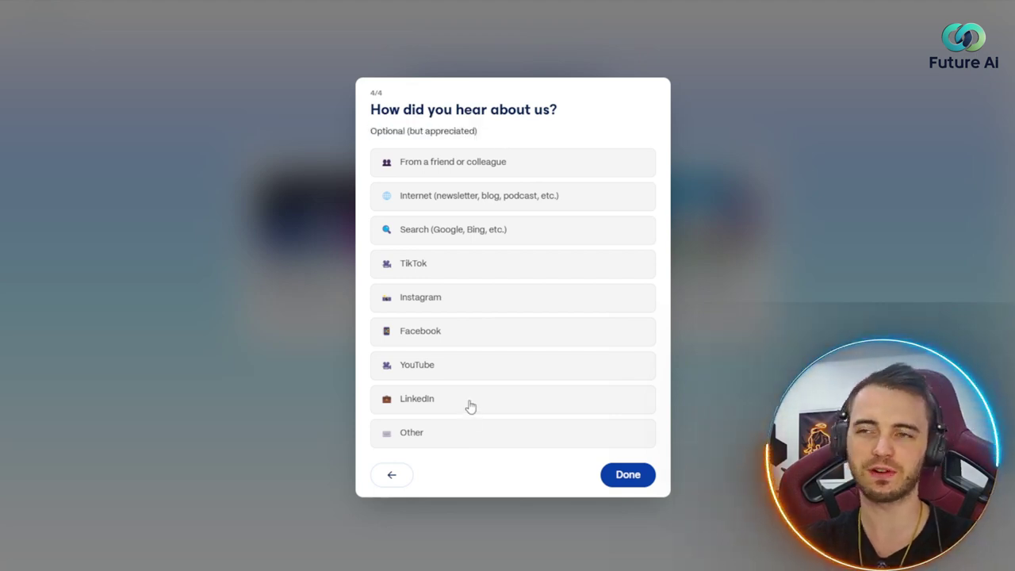
click(500, 367)
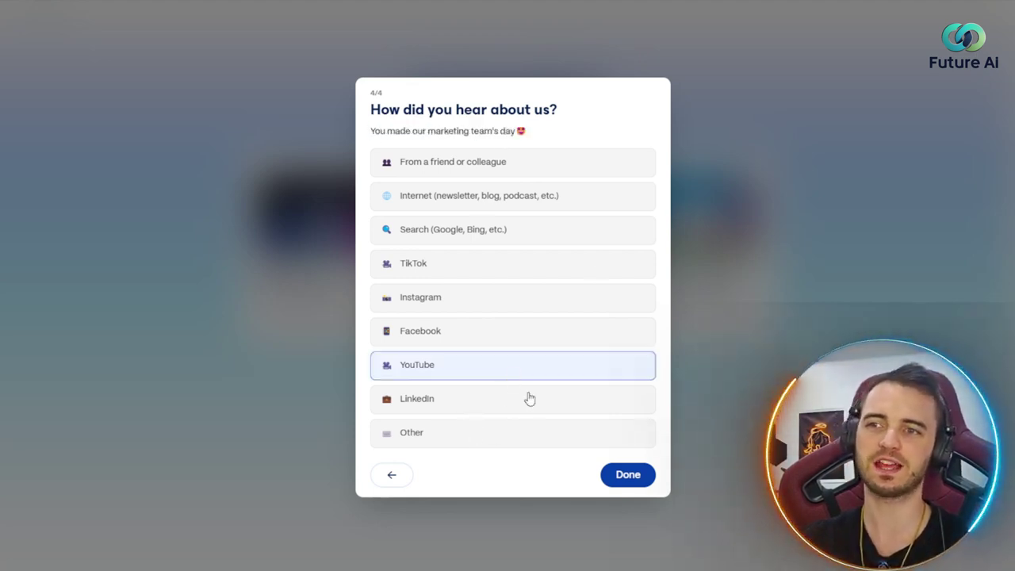
click(629, 478)
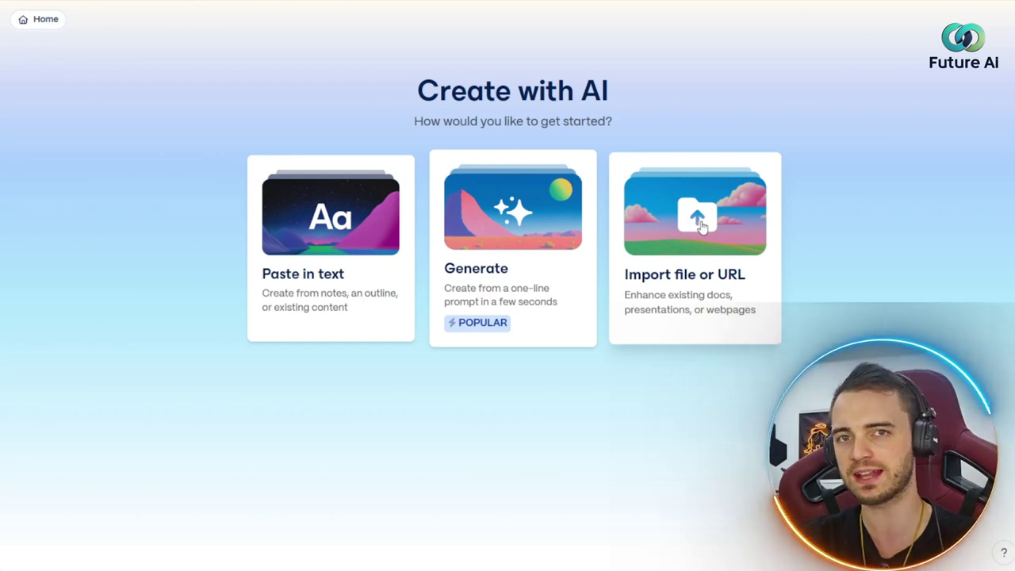
Choose the Generate card and place the cursor in its empty prompt box.
click(499, 219)
click(372, 211)
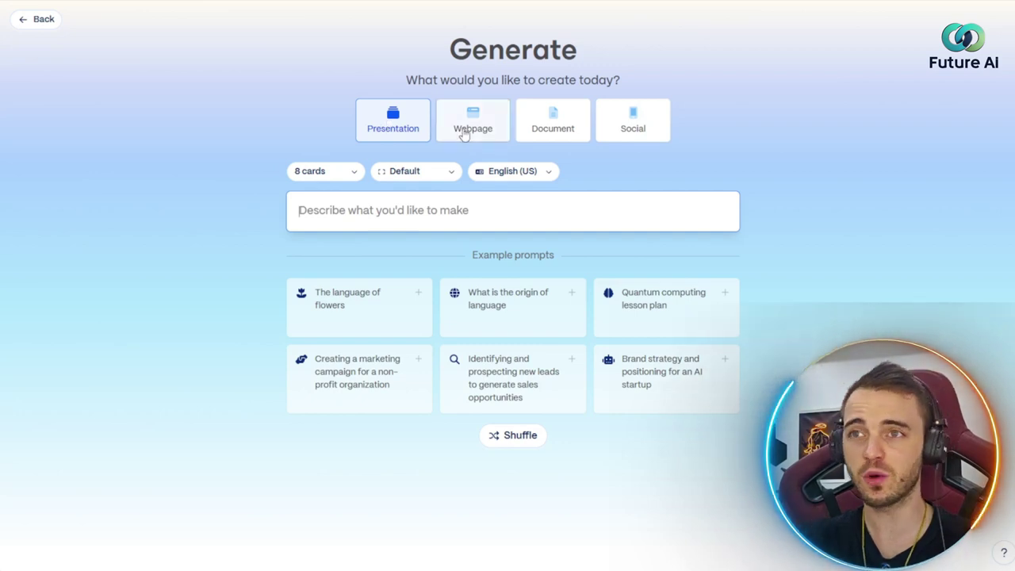
click(632, 120)
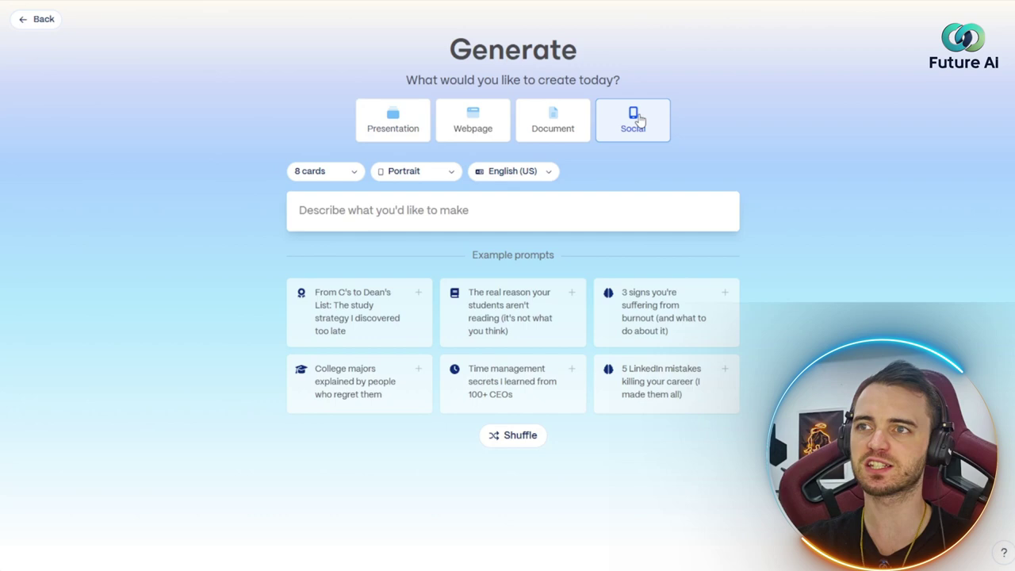
text(5 tips in mens fashion)
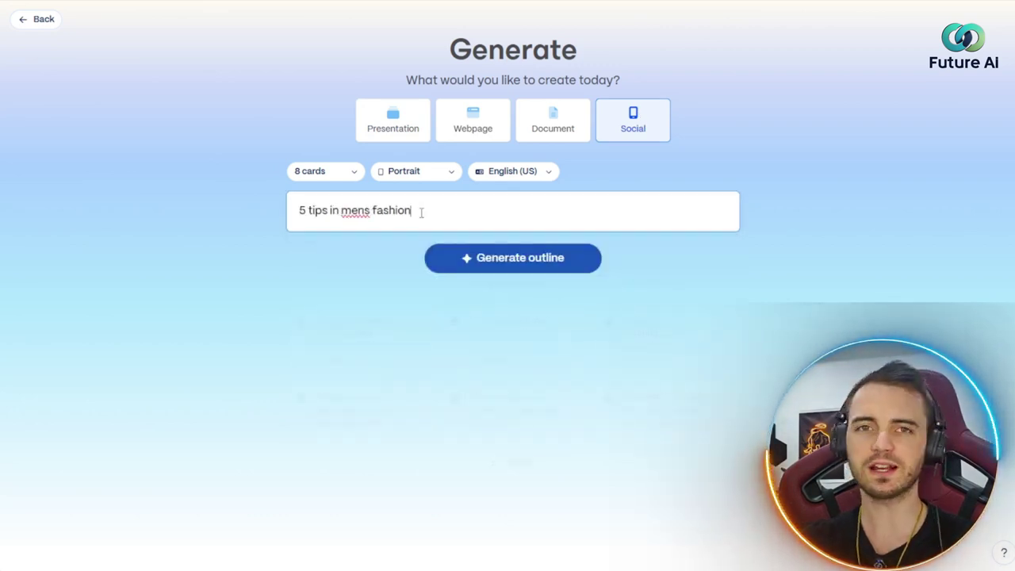
key(ctrl+a)
click(437, 216)
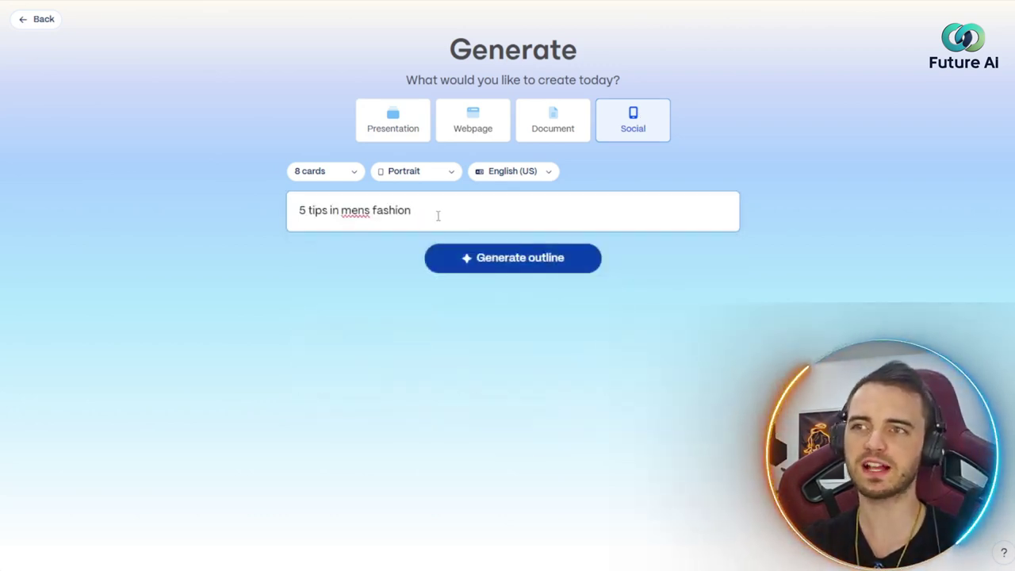
click(519, 267)
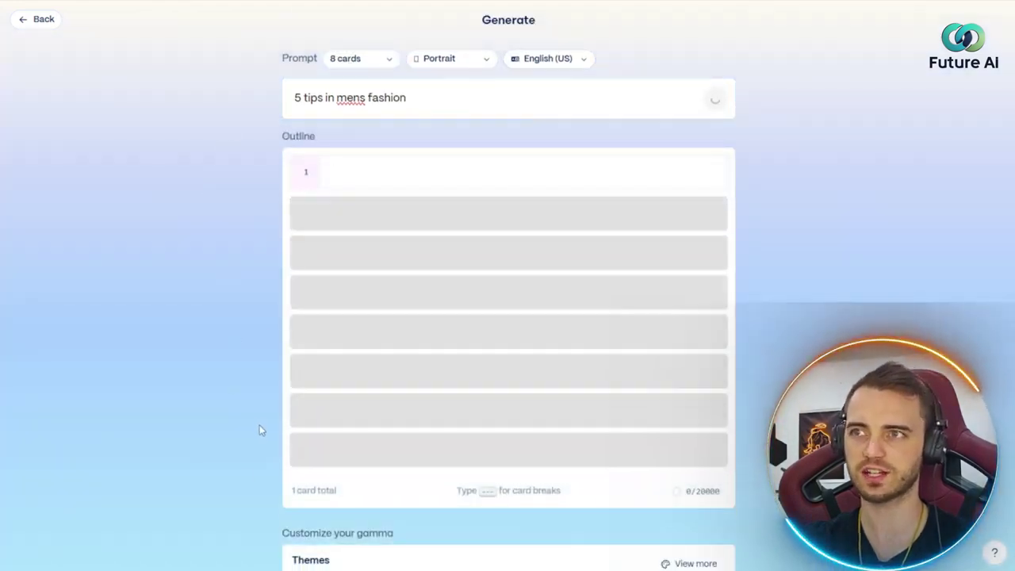
scroll(213, 261, down, 2)
scroll(213, 261, up, 2)
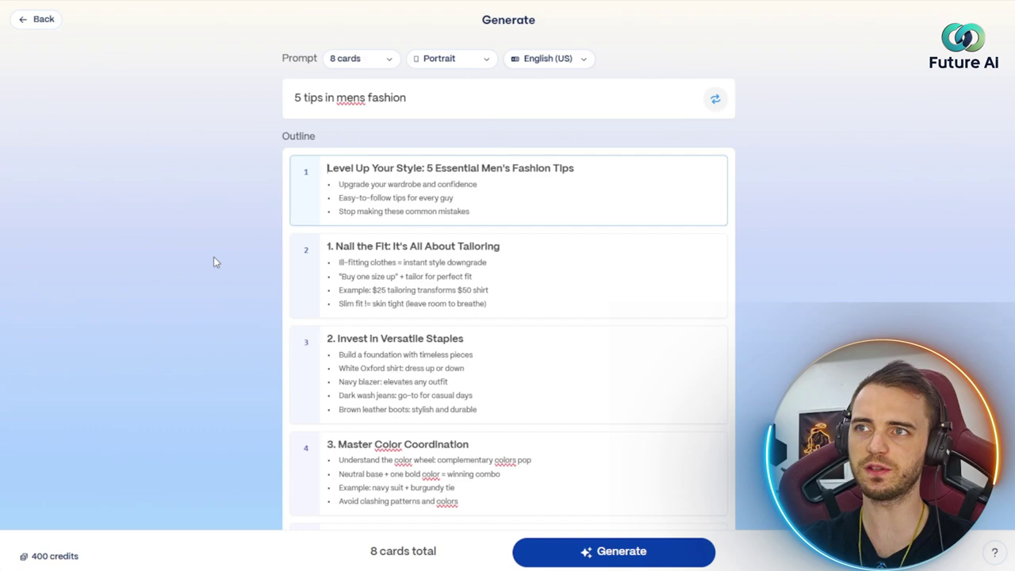
scroll(213, 262, down, 7)
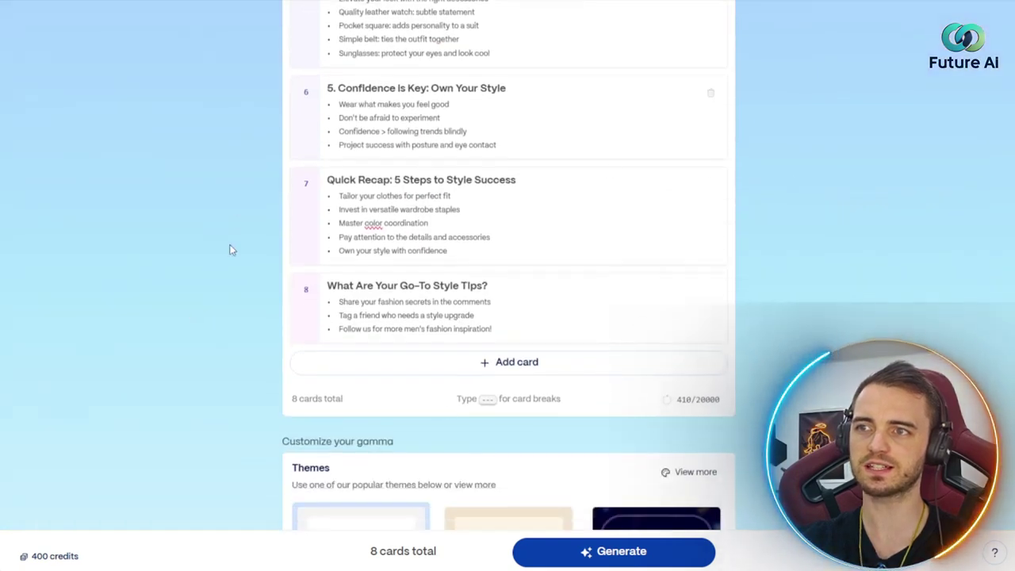
scroll(224, 334, up, 10)
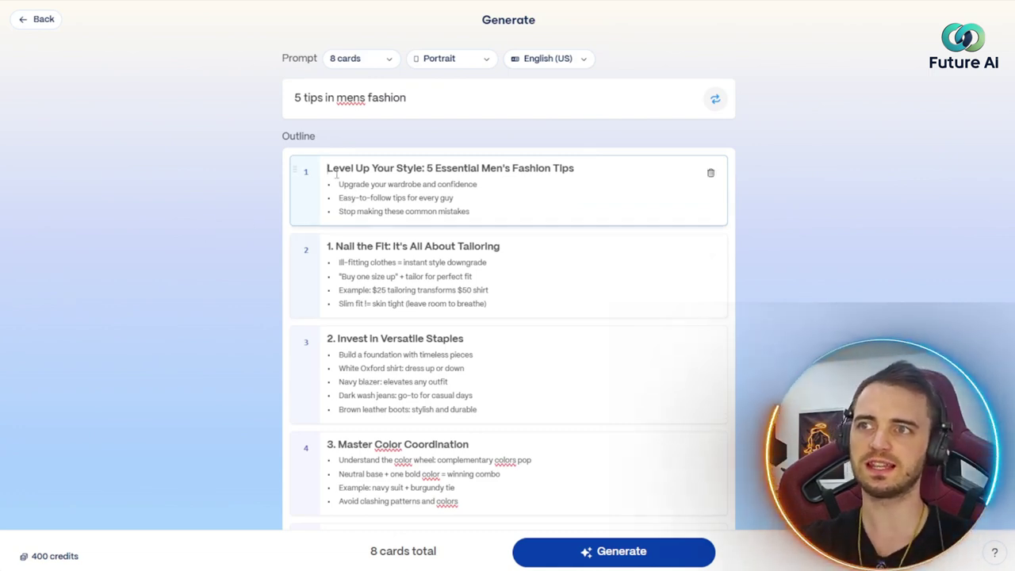
drag(428, 171, 539, 176)
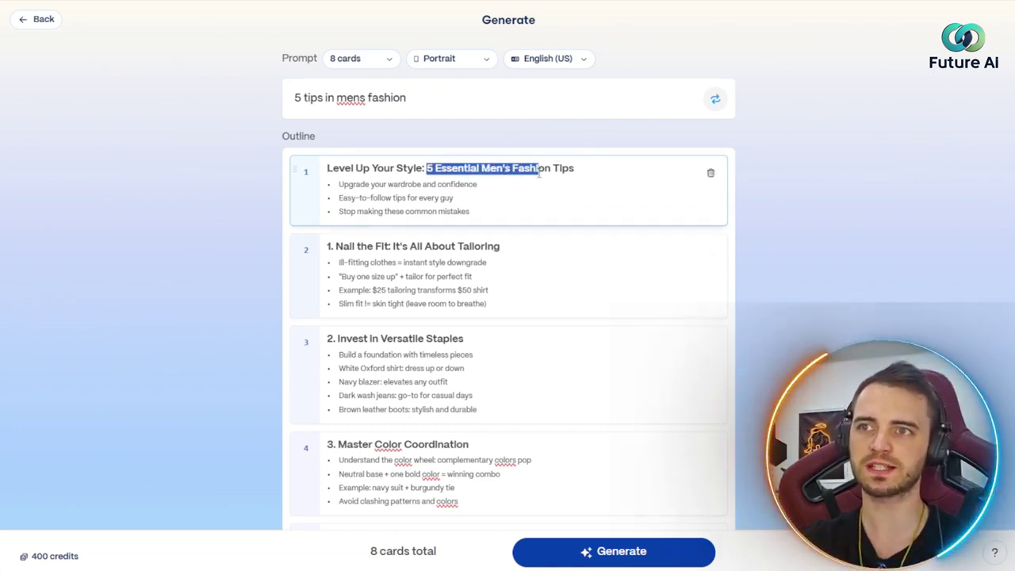
click(582, 172)
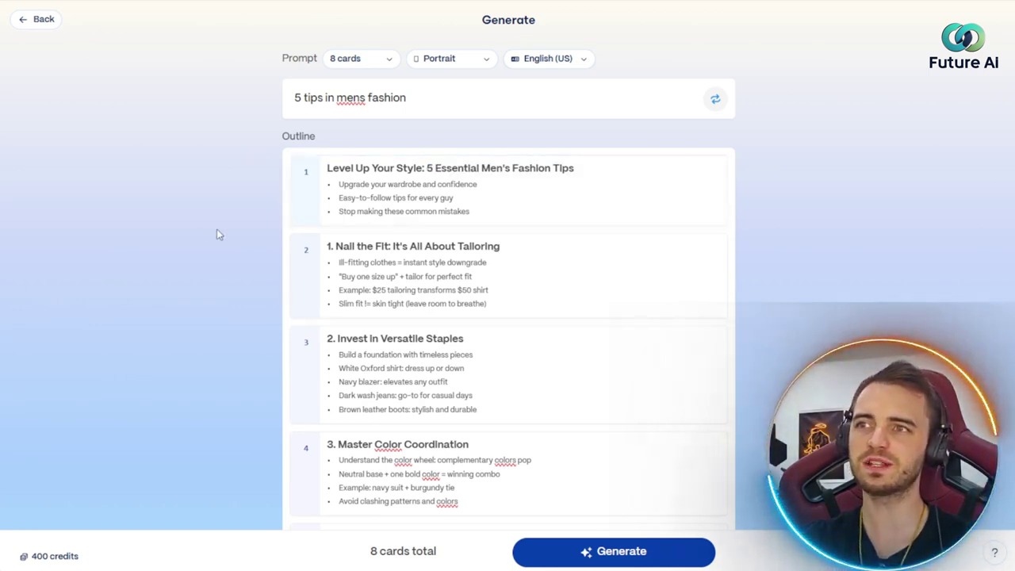
scroll(278, 164, down, 5)
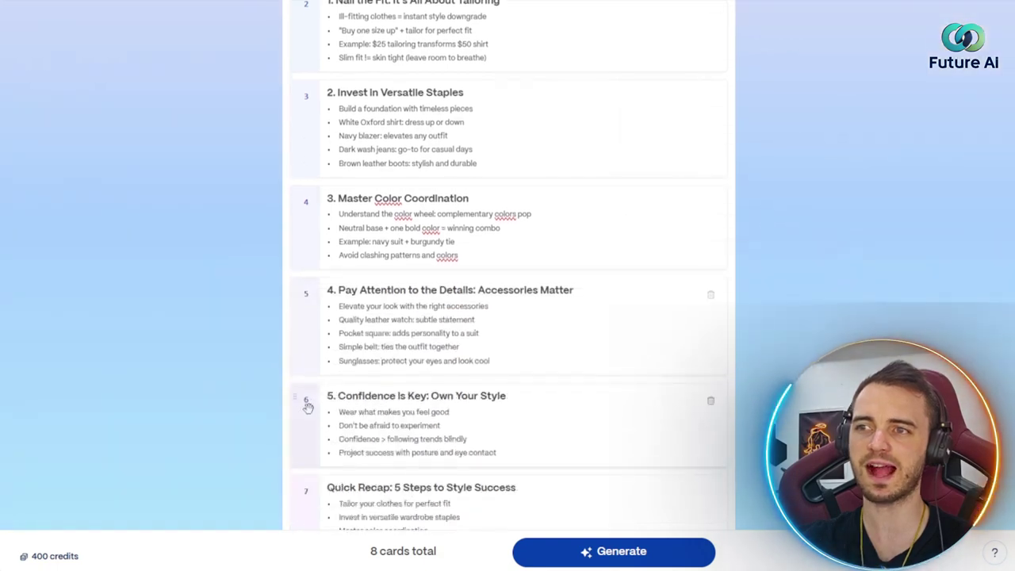
scroll(347, 352, down, 1)
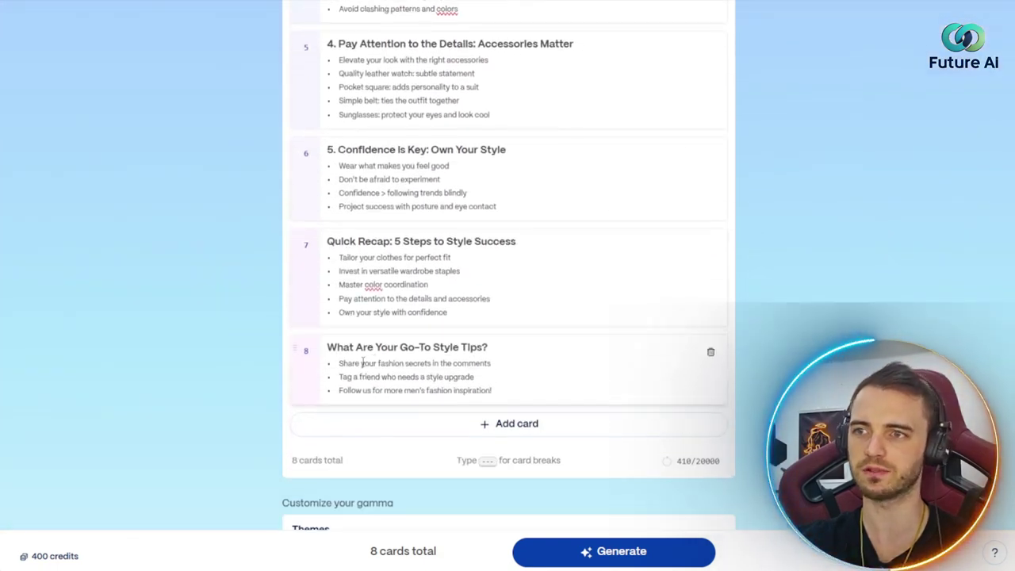
scroll(362, 362, up, 5)
scroll(348, 101, down, 5)
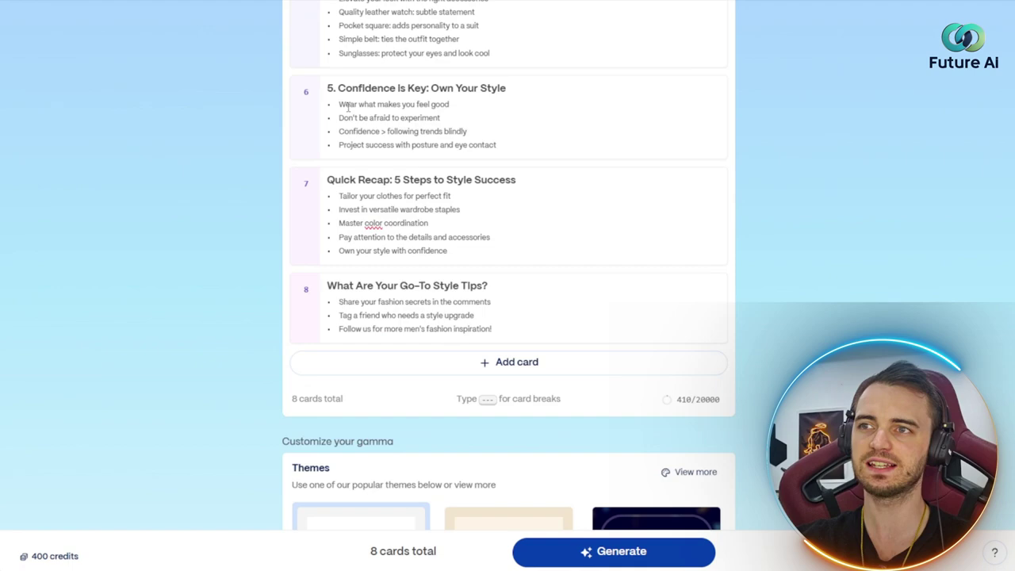
scroll(381, 299, up, 3)
scroll(392, 300, up, 3)
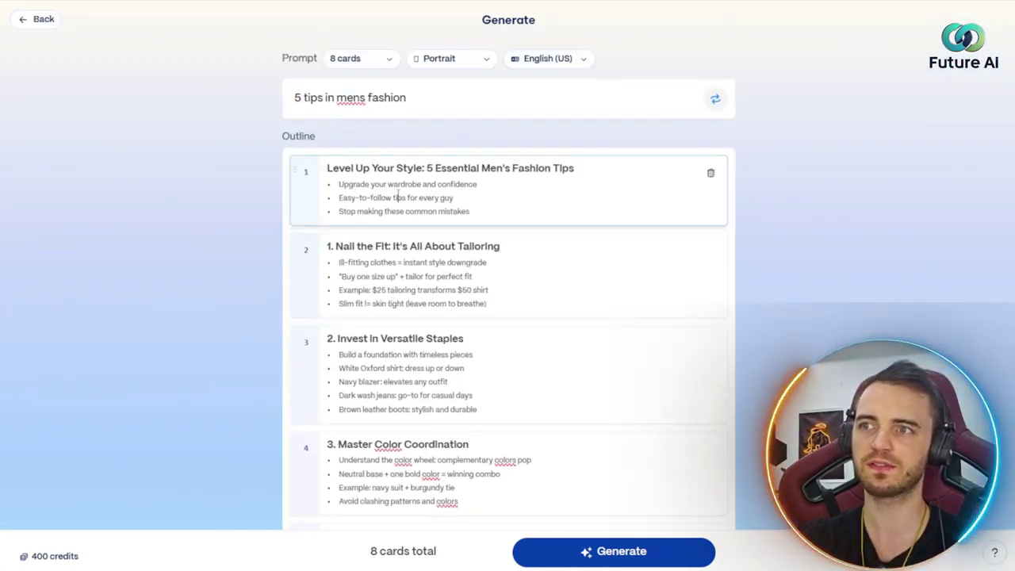
drag(346, 200, 455, 198)
click(455, 198)
scroll(452, 220, down, 1)
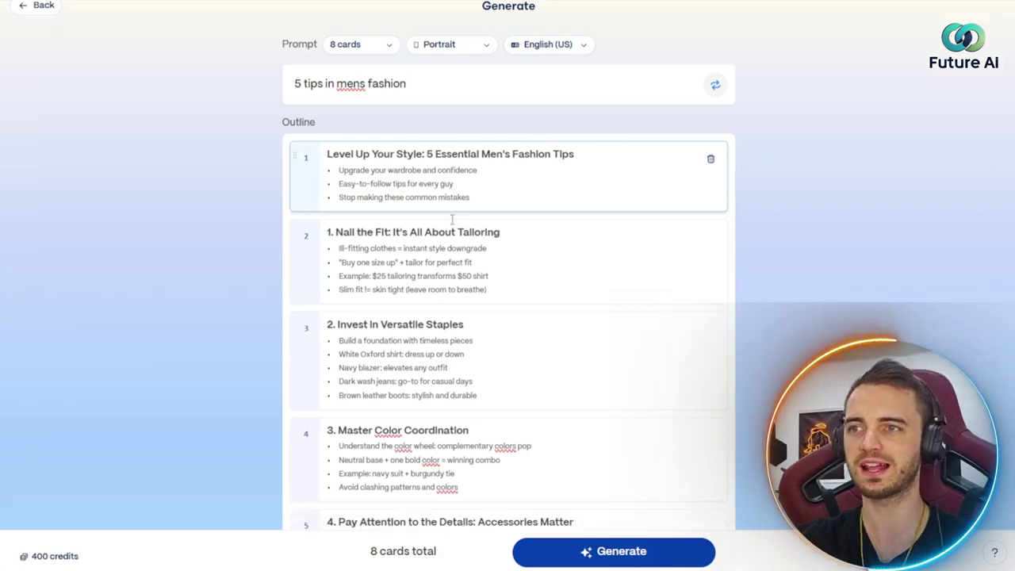
scroll(193, 349, up, 1)
scroll(210, 281, down, 5)
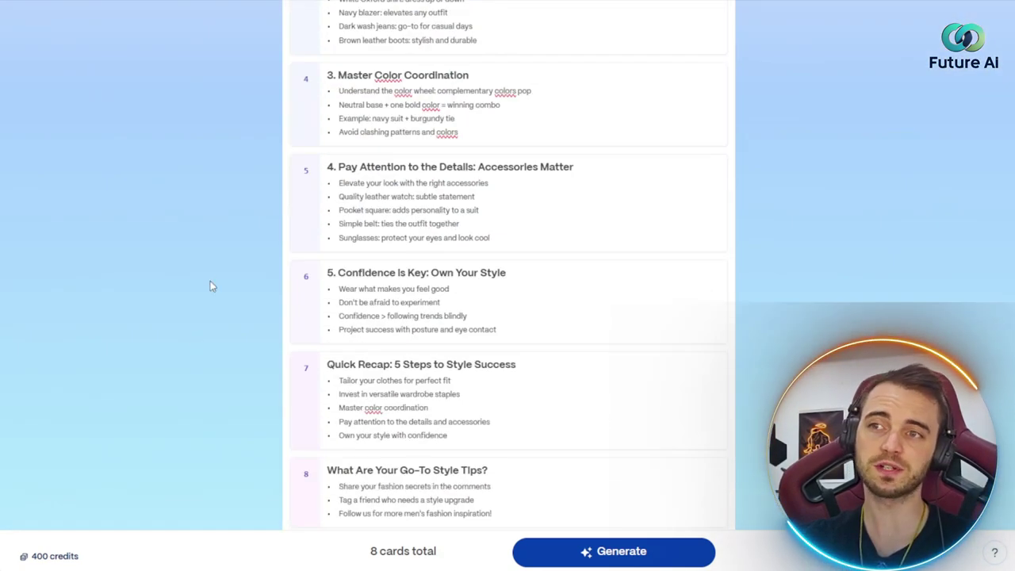
scroll(222, 222, down, 4)
scroll(177, 278, up, 3)
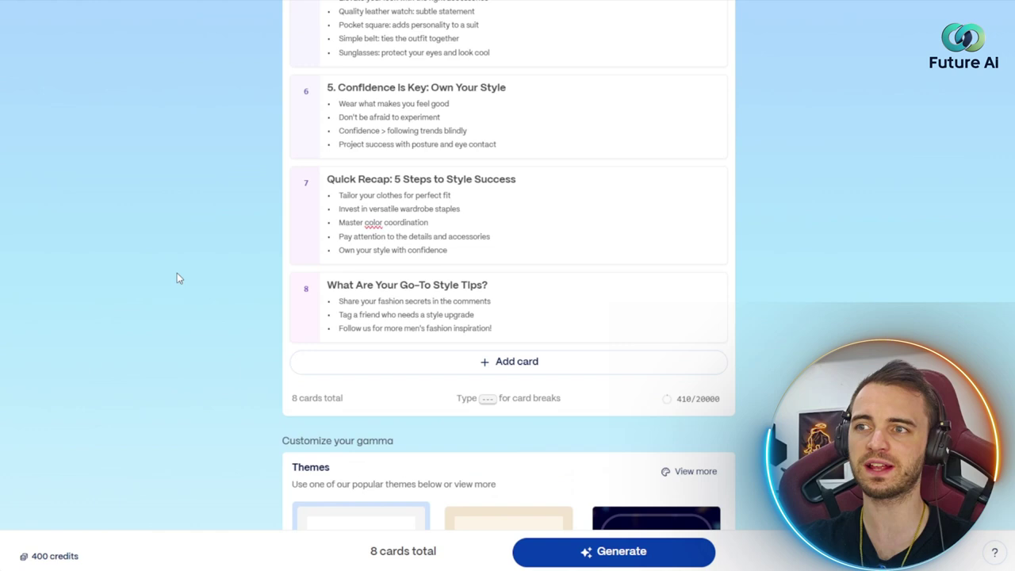
scroll(300, 291, down, 2)
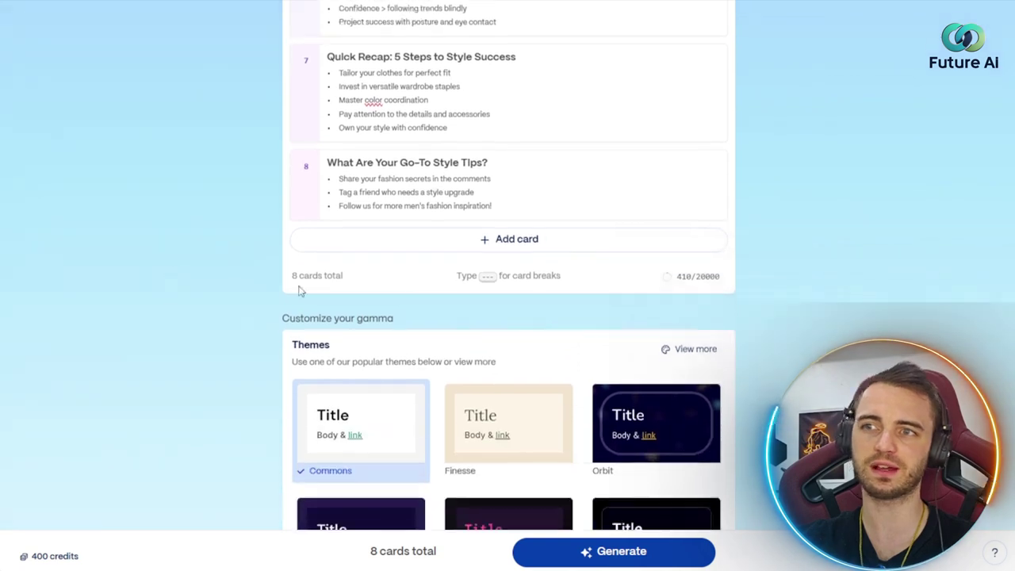
Add and remove a spare ninth card, then apply the Incandescent theme.
click(461, 249)
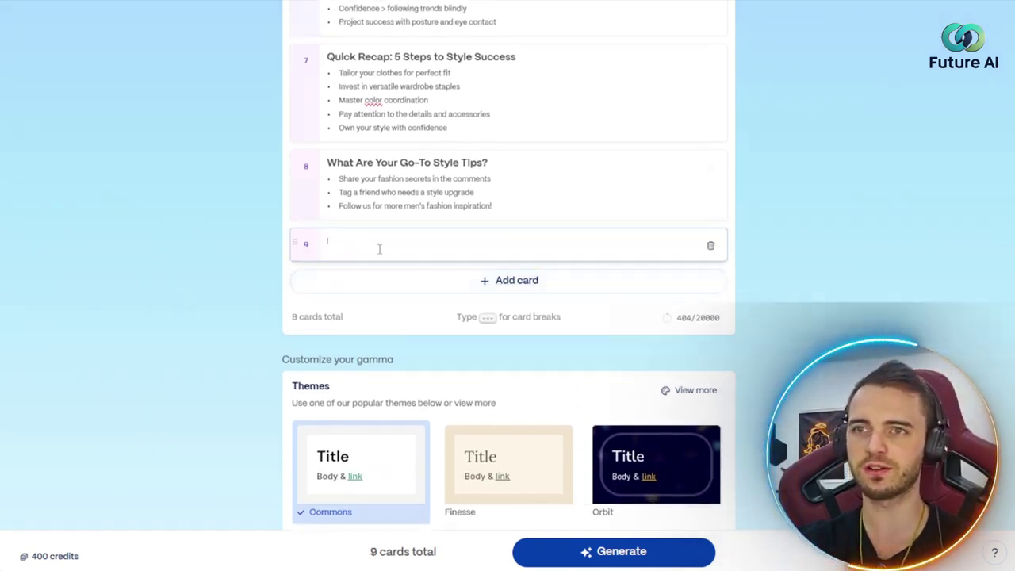
click(712, 249)
scroll(226, 227, down, 2)
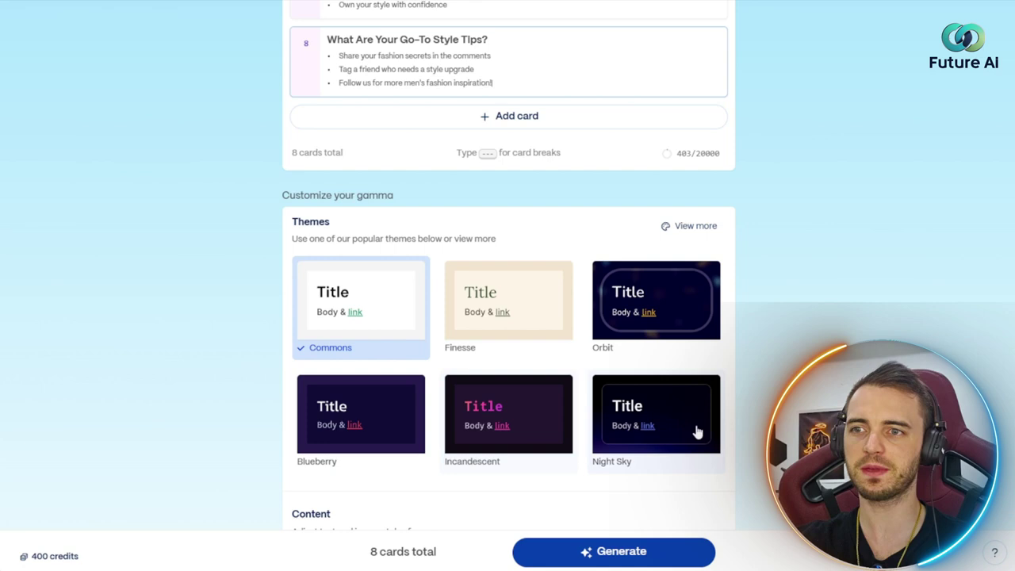
click(537, 407)
Compare Brief and Detailed text amounts and keep Medium text per card.
scroll(543, 300, down, 3)
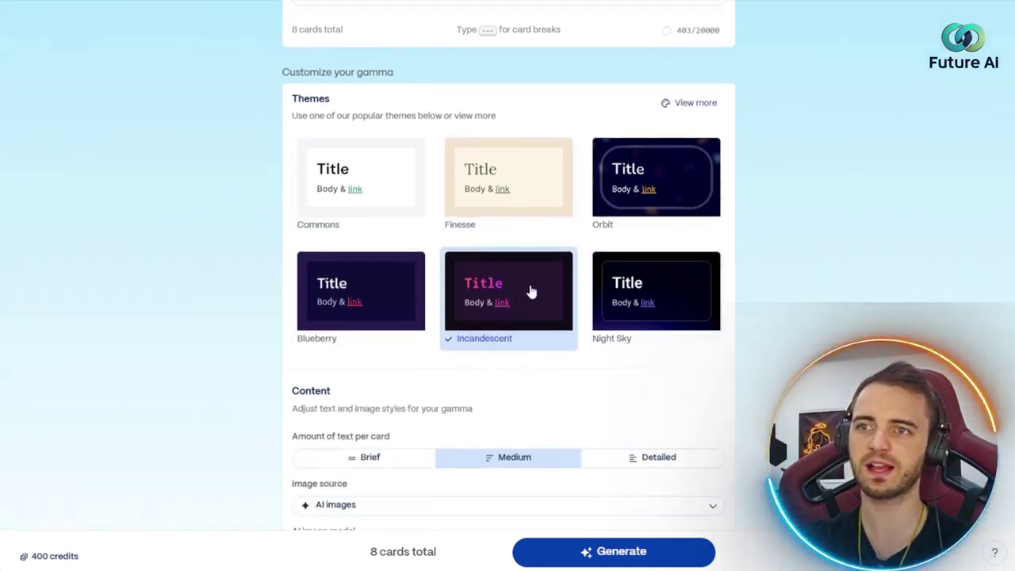
scroll(236, 308, down, 3)
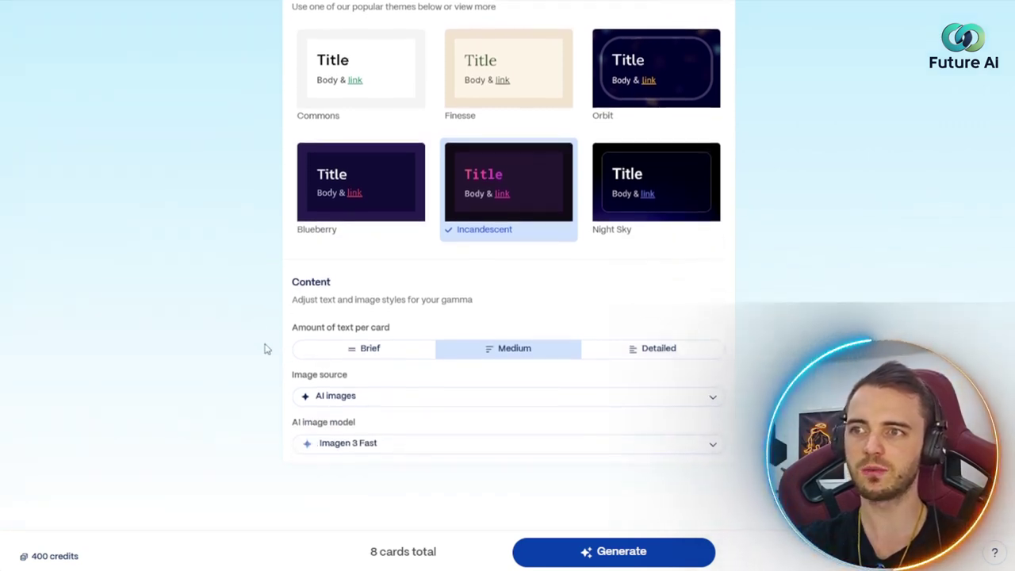
click(345, 347)
click(519, 353)
click(648, 353)
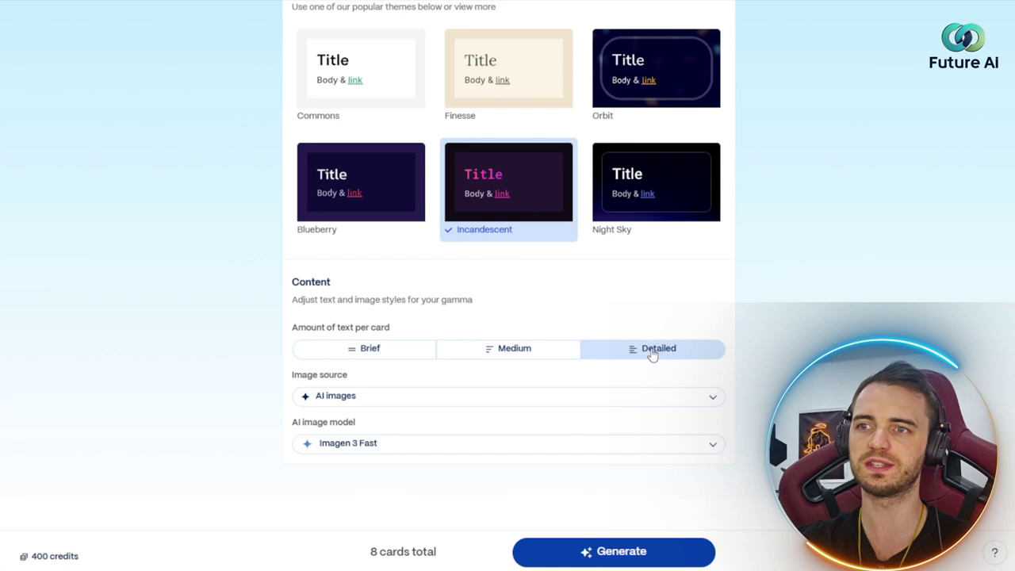
click(512, 350)
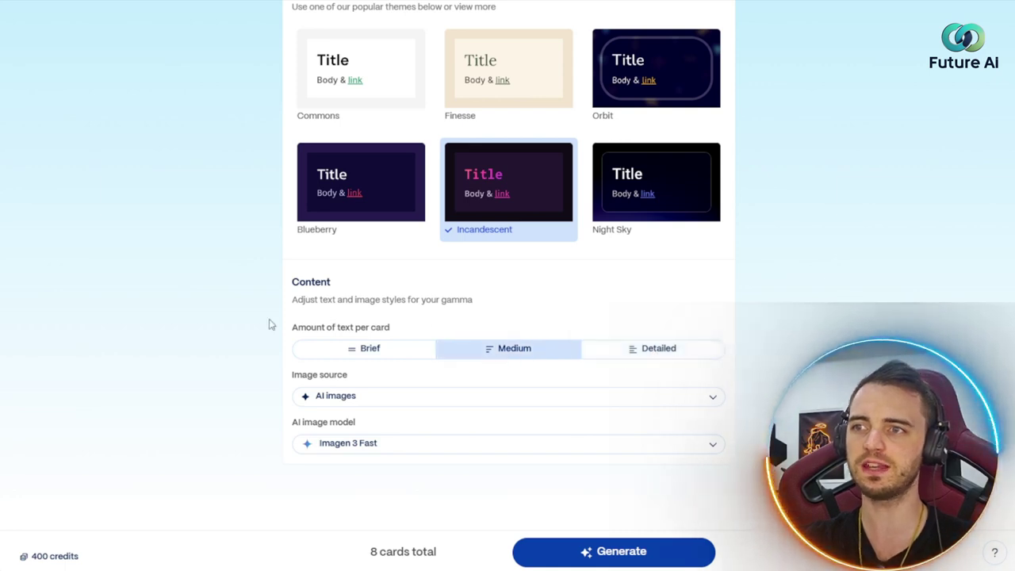
Keep AI images with the Imagen 3 Fast model and generate the carousel.
click(361, 399)
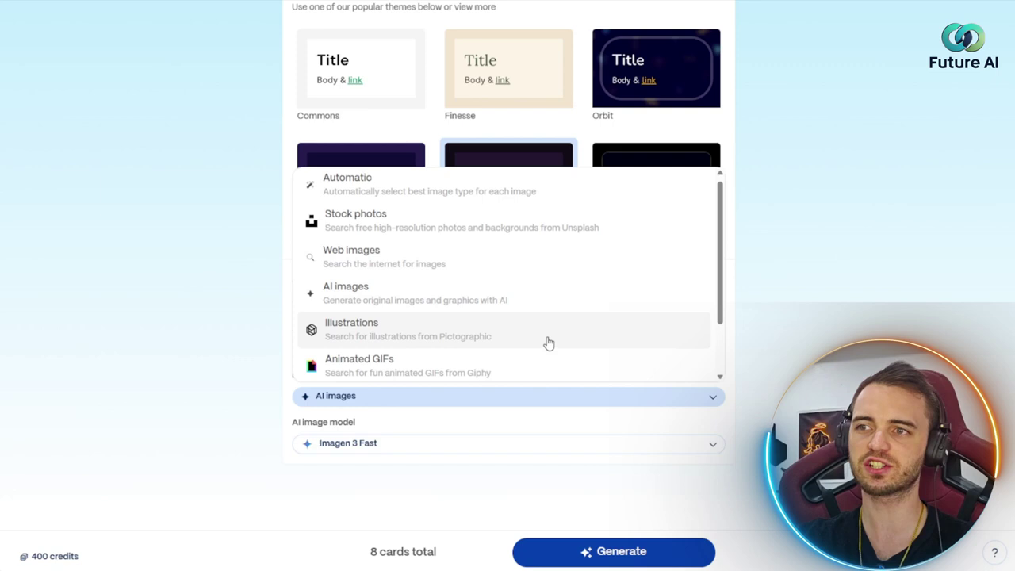
scroll(548, 342, down, 1)
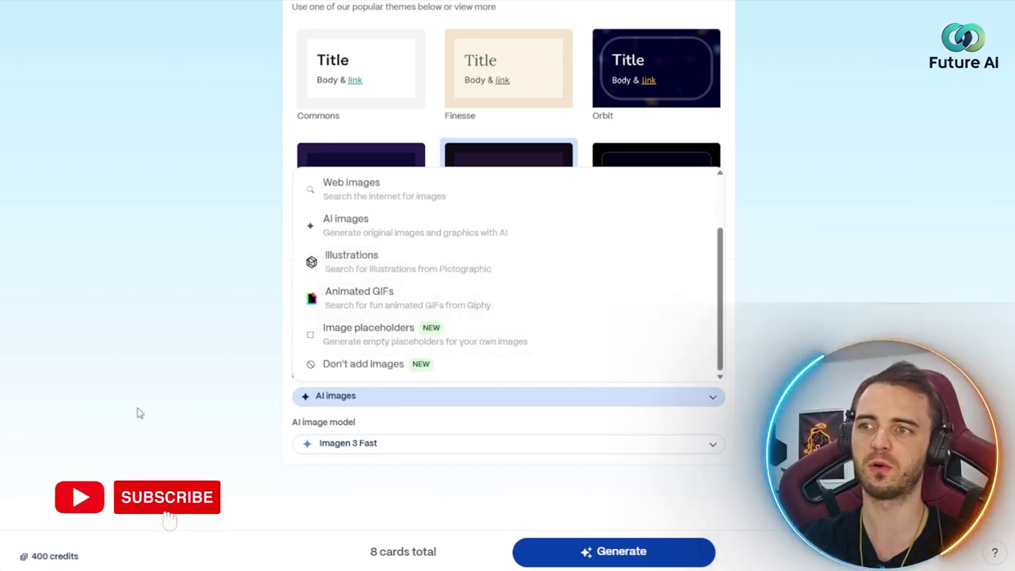
click(172, 381)
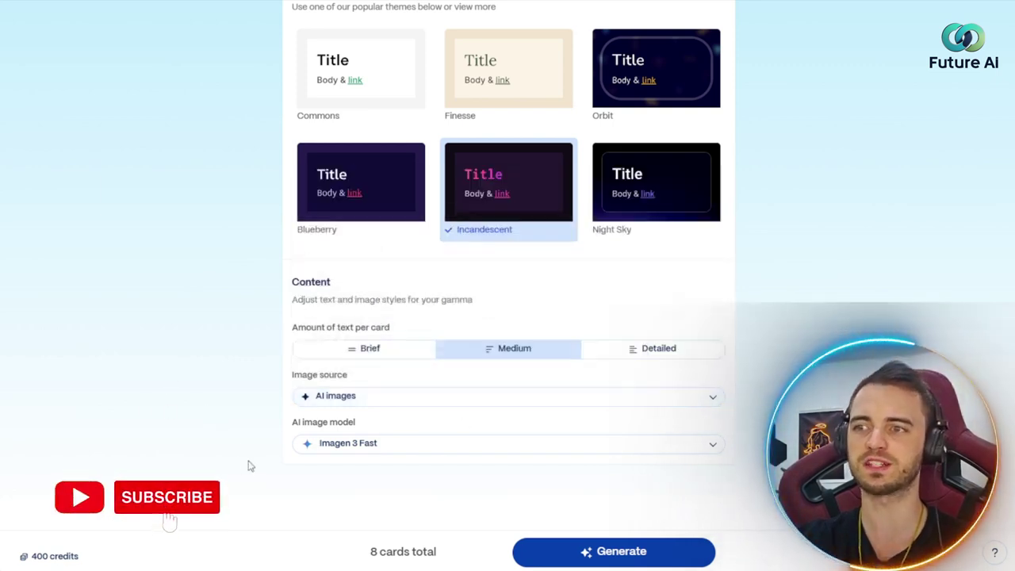
click(444, 450)
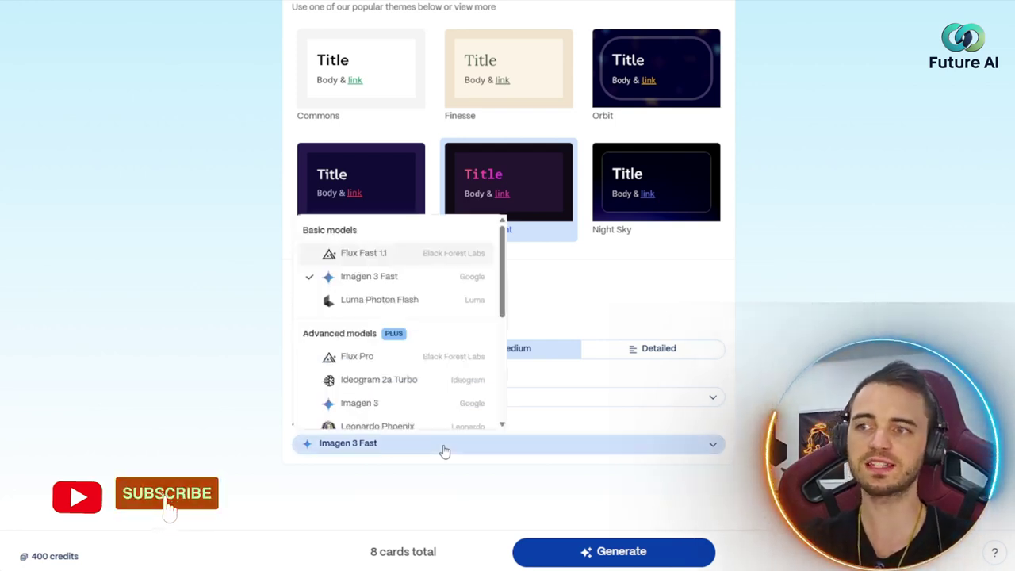
scroll(442, 369, down, 5)
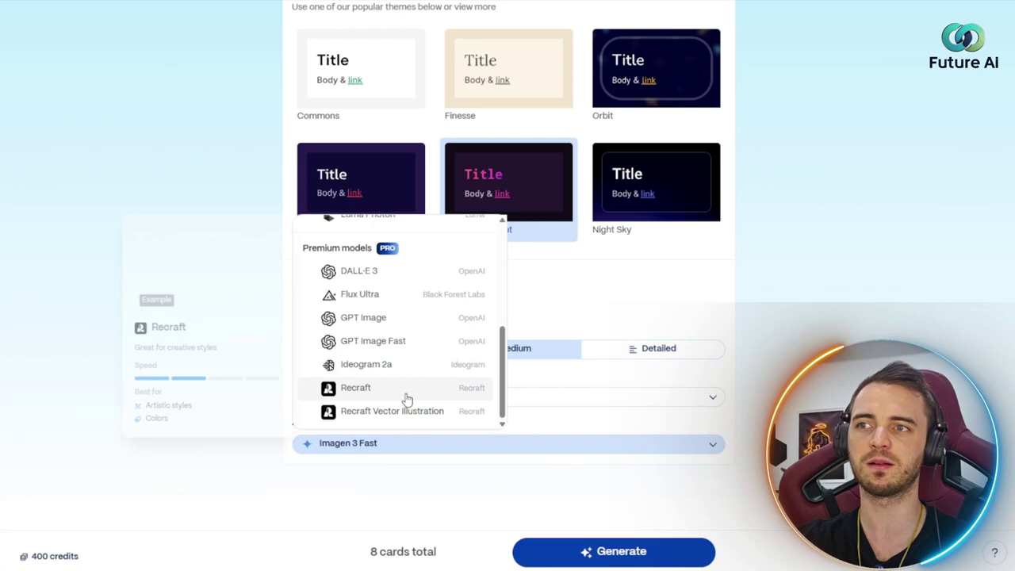
scroll(416, 401, up, 5)
mouse_move(366, 253)
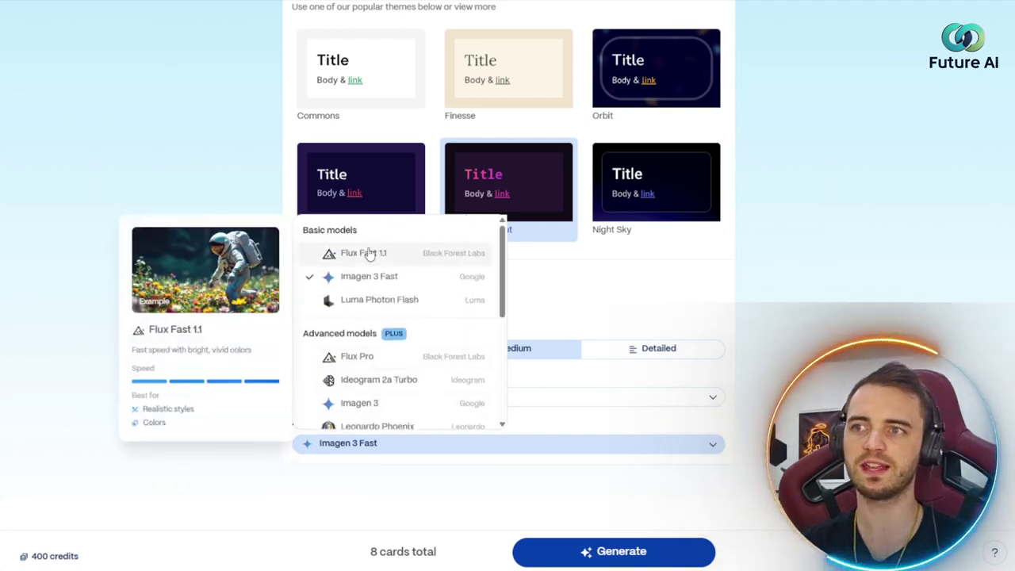
scroll(447, 357, down, 3)
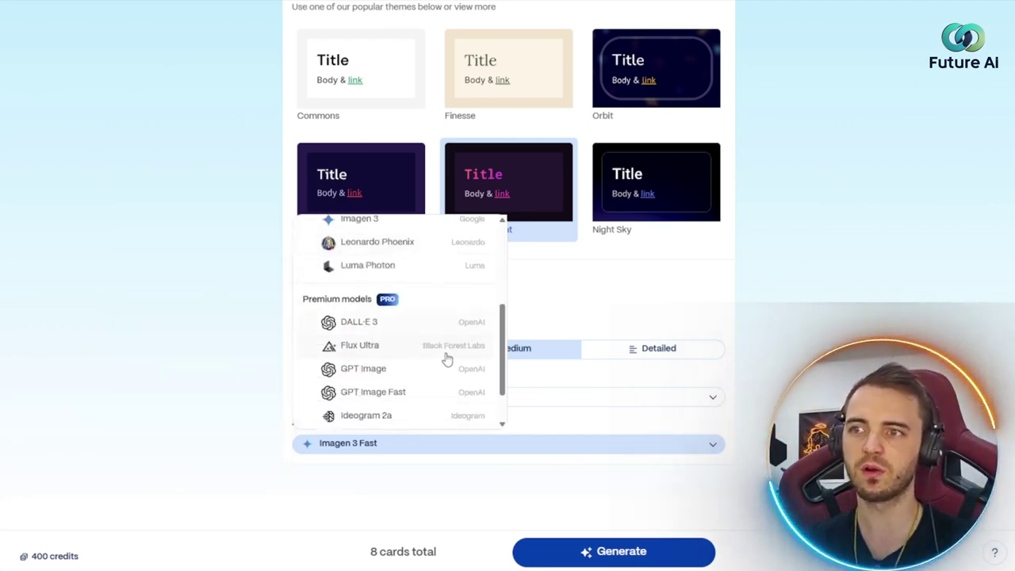
scroll(402, 265, down, 2)
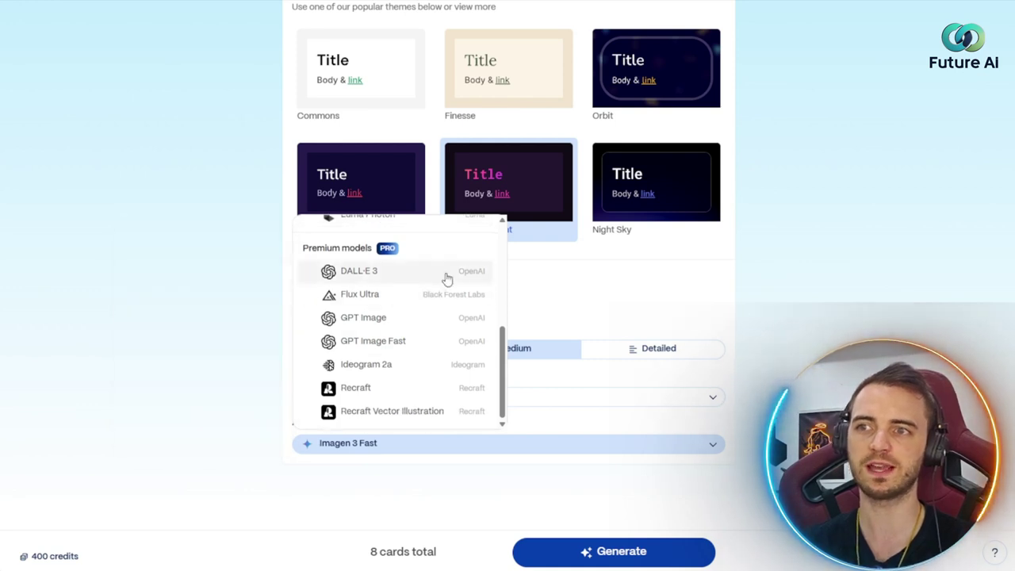
mouse_move(408, 328)
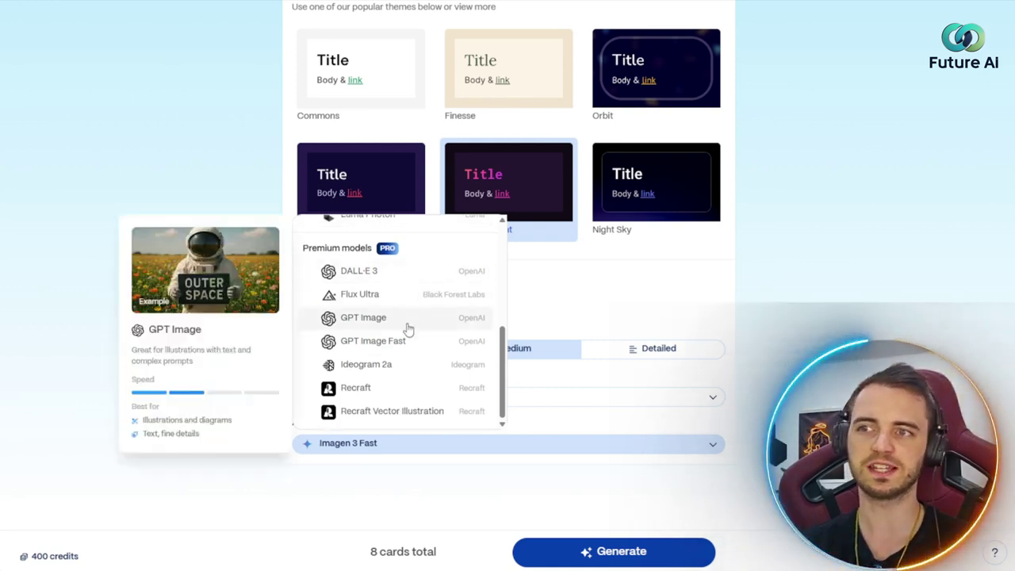
mouse_move(381, 394)
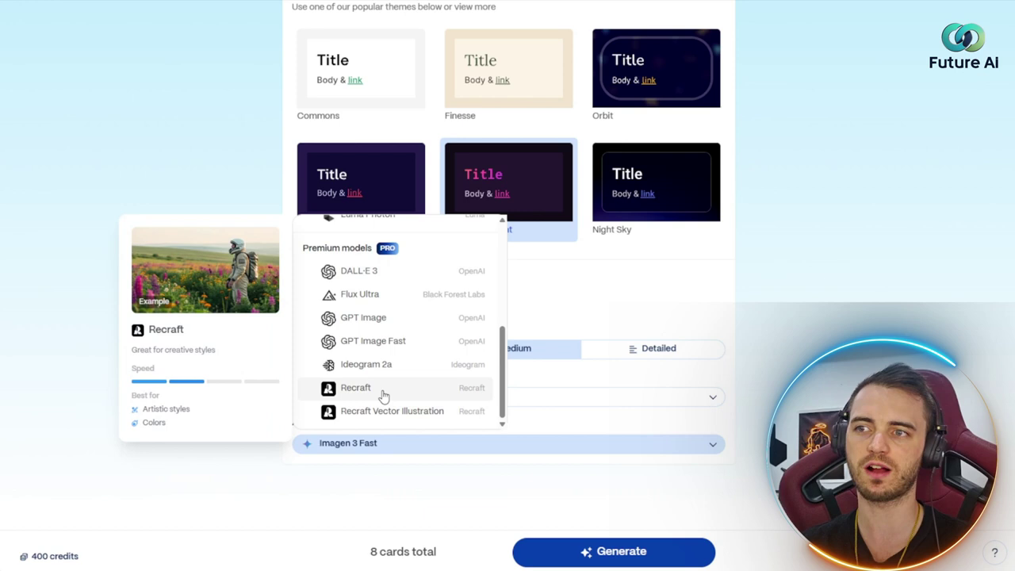
click(208, 456)
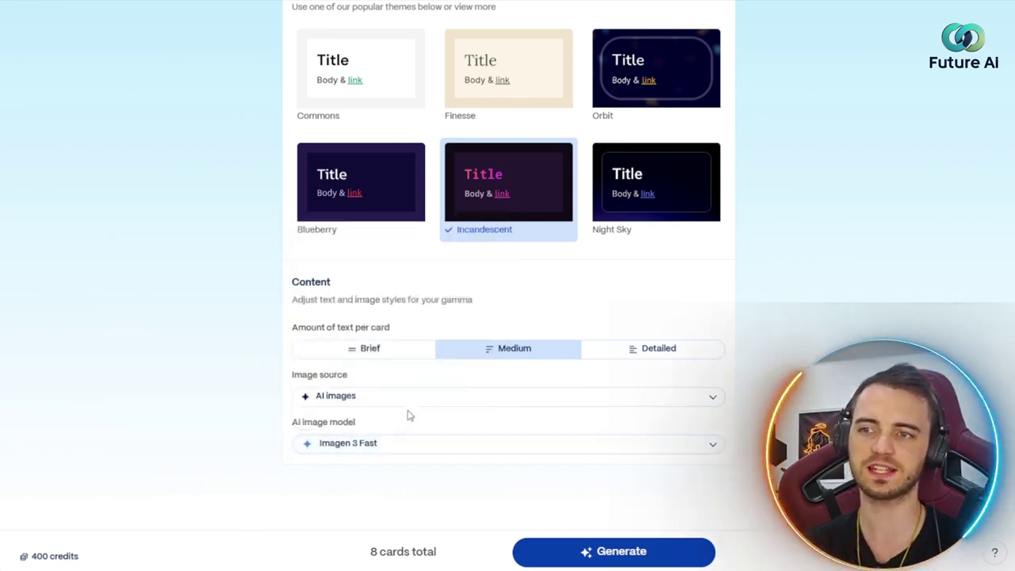
click(636, 559)
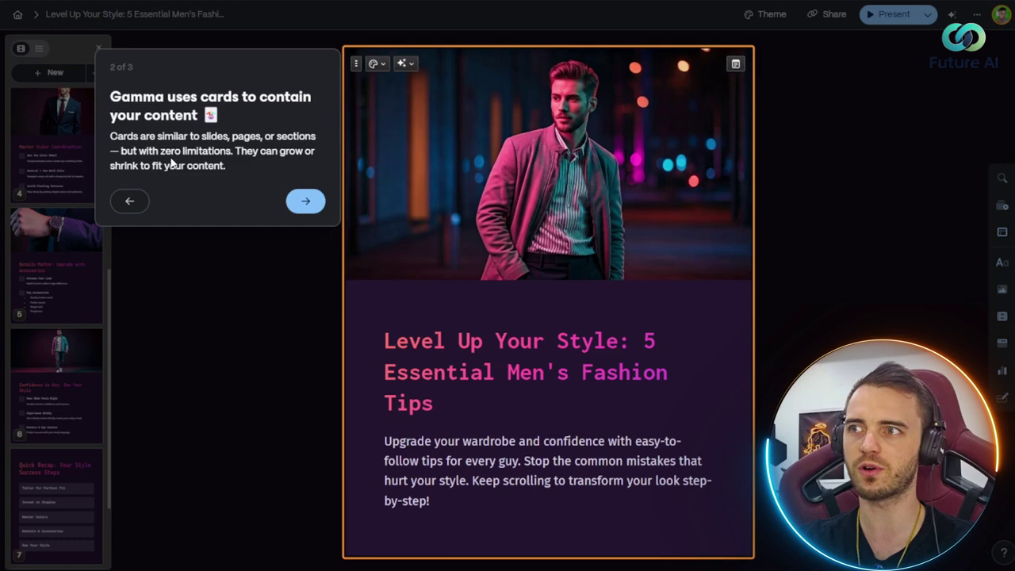
Advance the intro tour to its final tip, 3 of 3, about editable blocks.
click(306, 202)
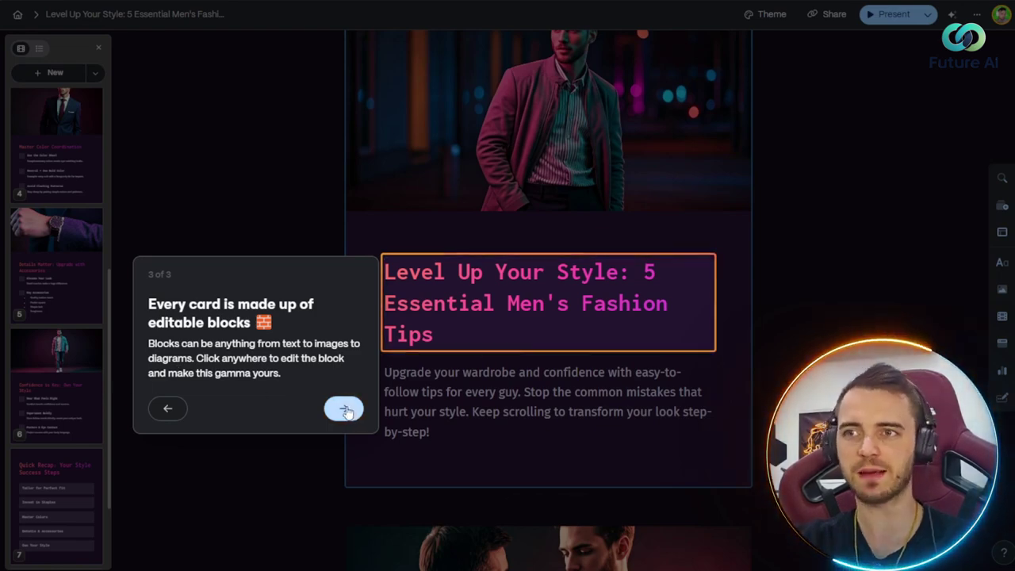
click(507, 303)
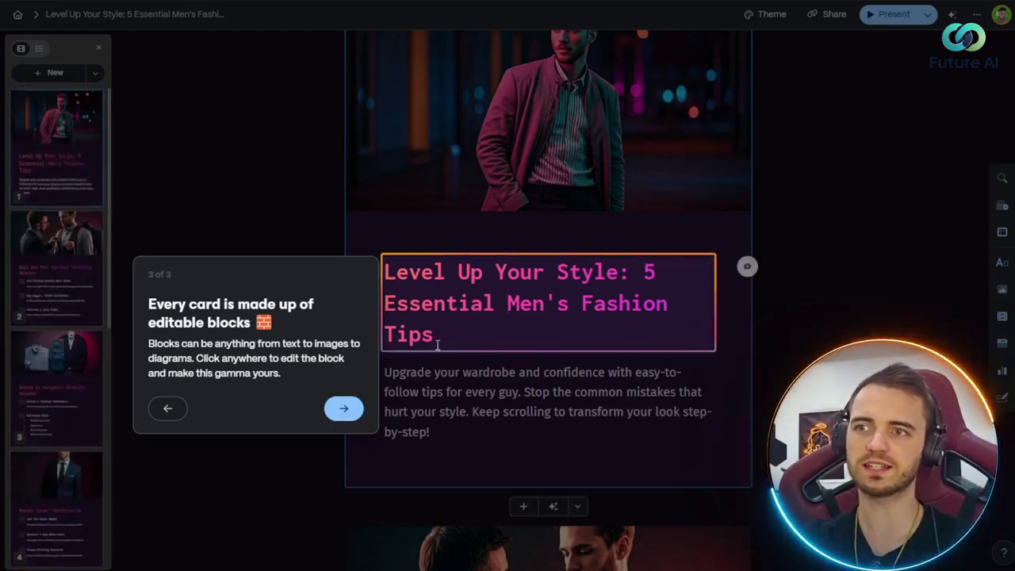
drag(437, 344, 389, 265)
click(447, 323)
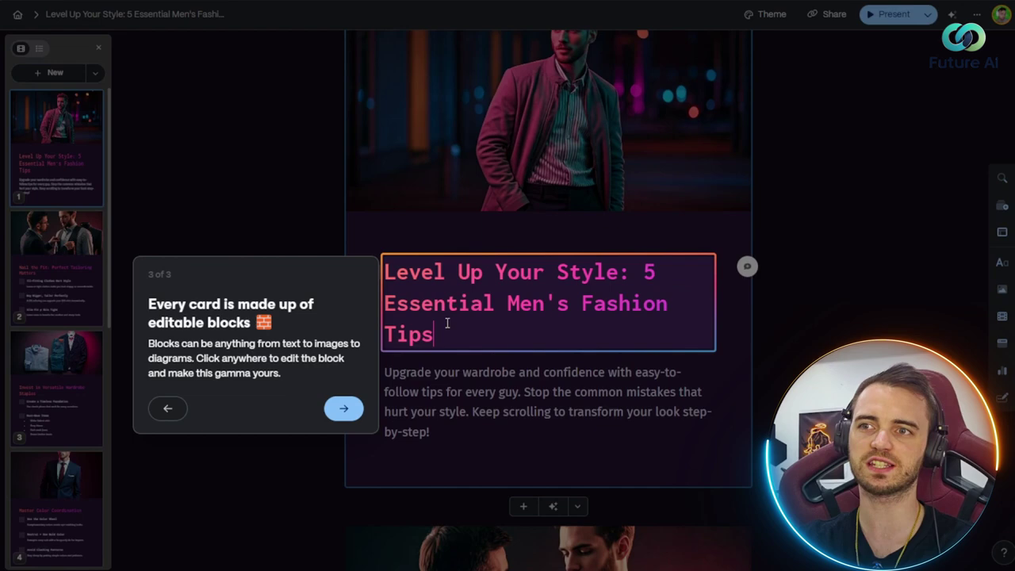
click(569, 304)
drag(433, 334, 386, 335)
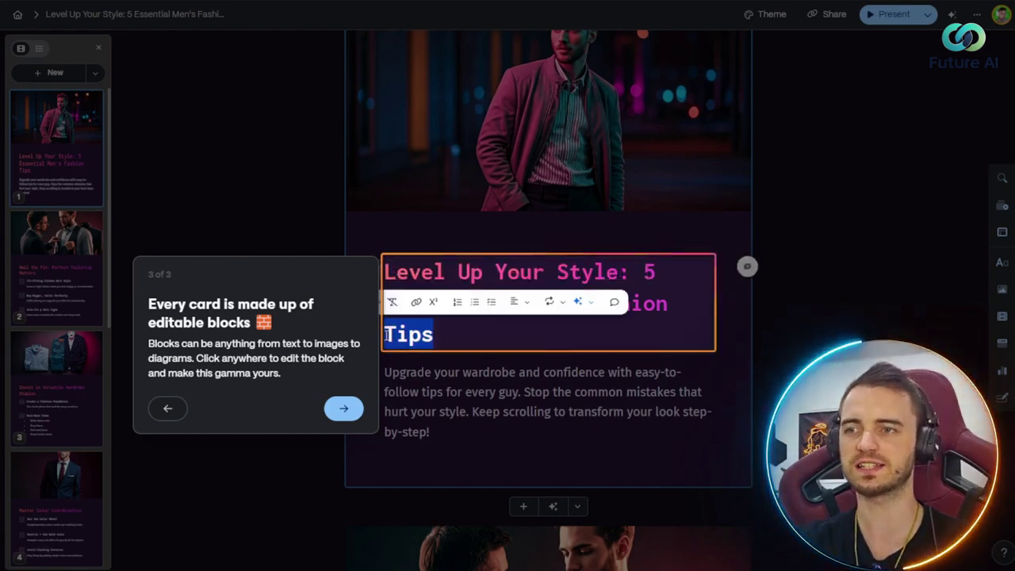
text(Objective)
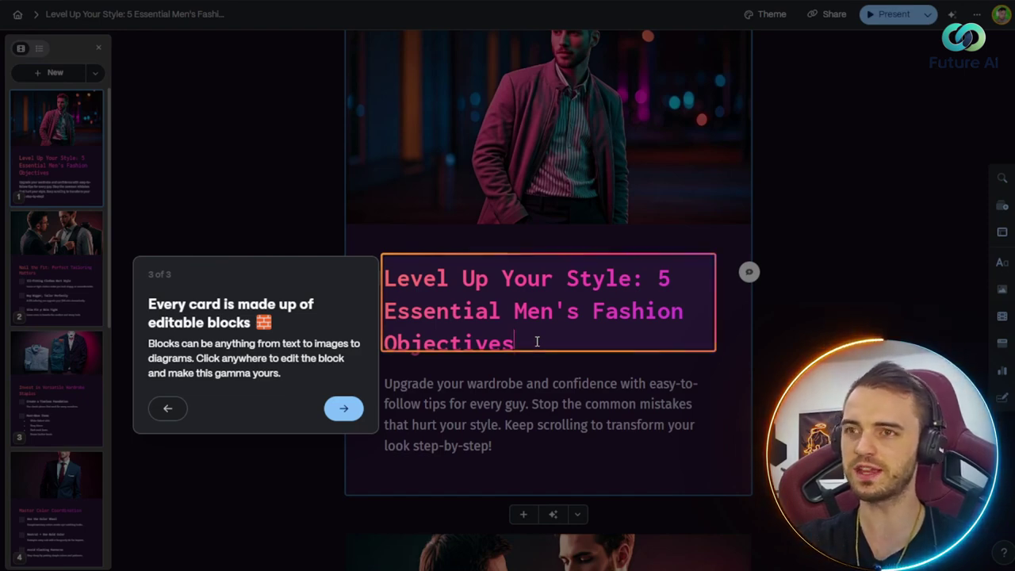
key(ctrl+z)
key(ctrl+z)
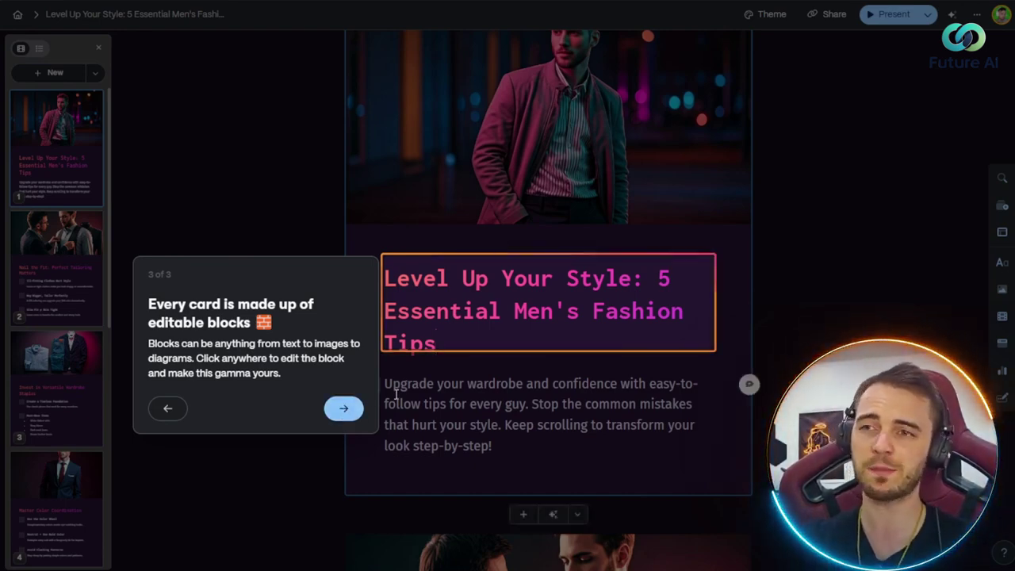
Dismiss the tour and inspect the Nail the Fit and Versatile Wardrobe Staples cards.
click(336, 411)
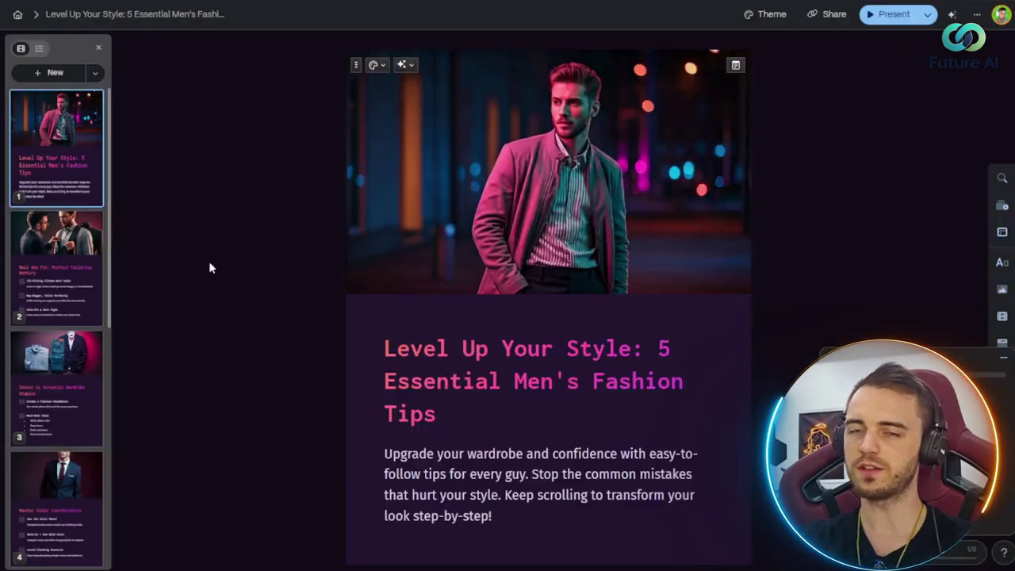
click(68, 265)
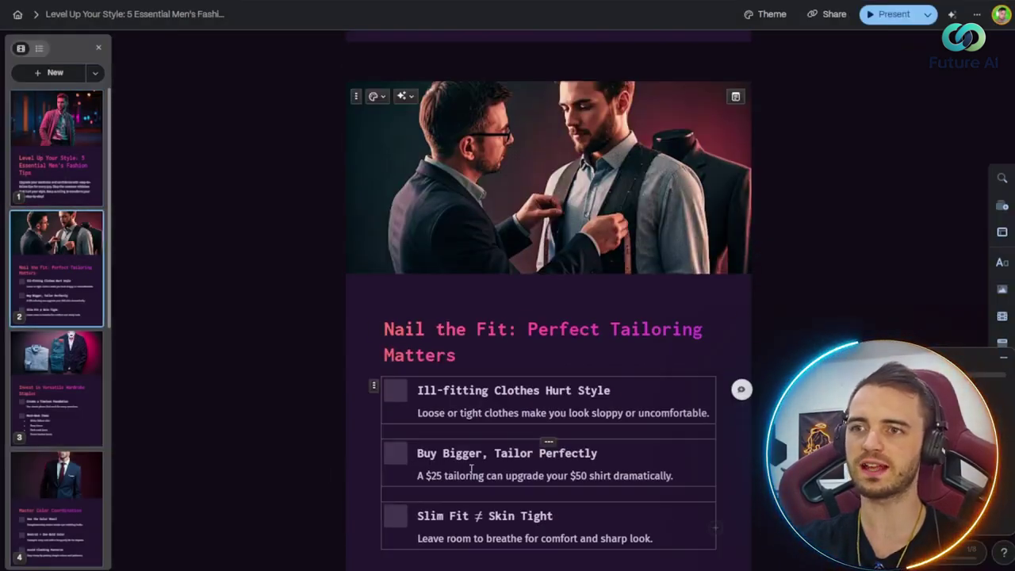
click(64, 379)
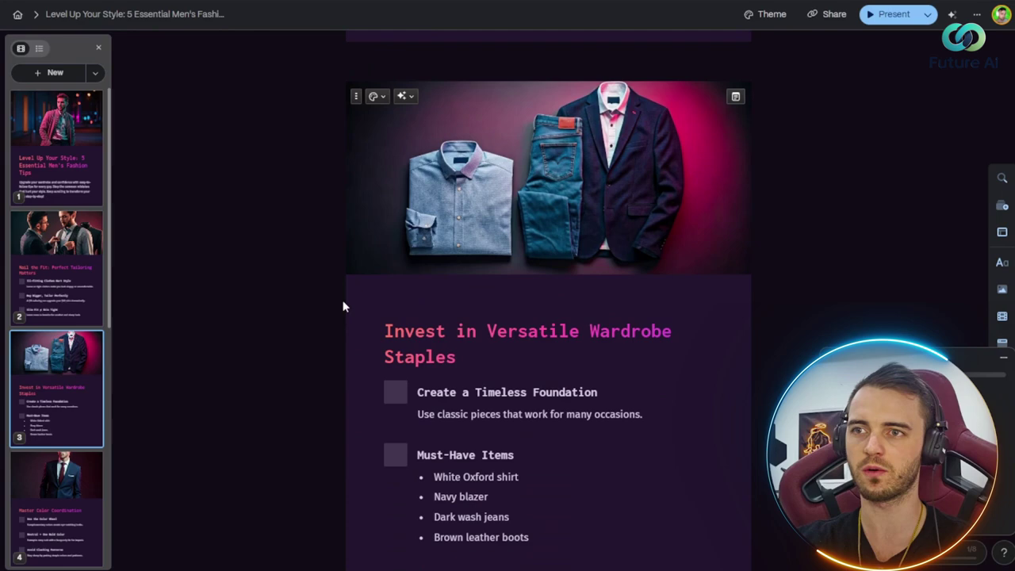
scroll(364, 341, down, 1)
scroll(317, 399, down, 3)
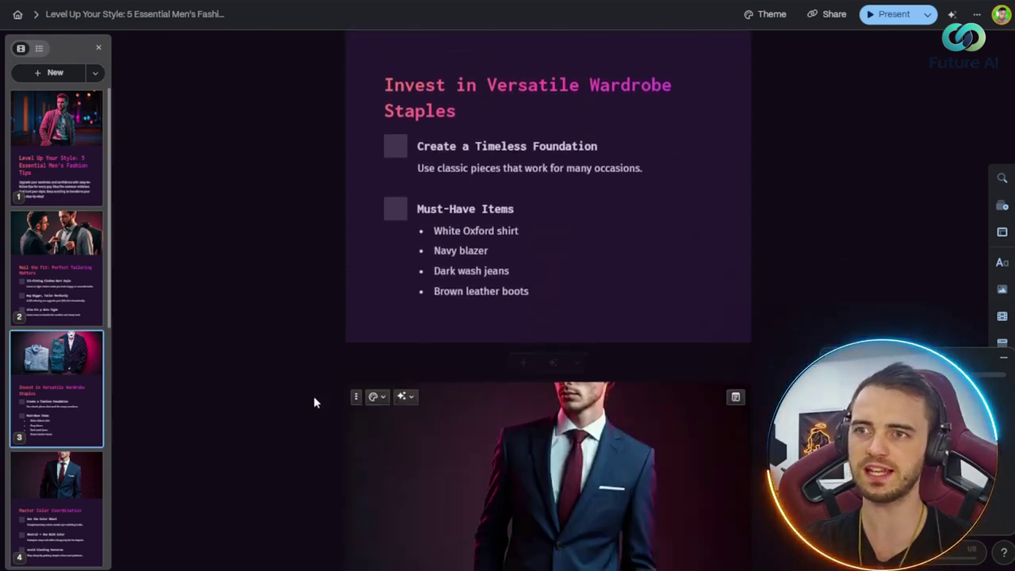
drag(435, 230, 539, 230)
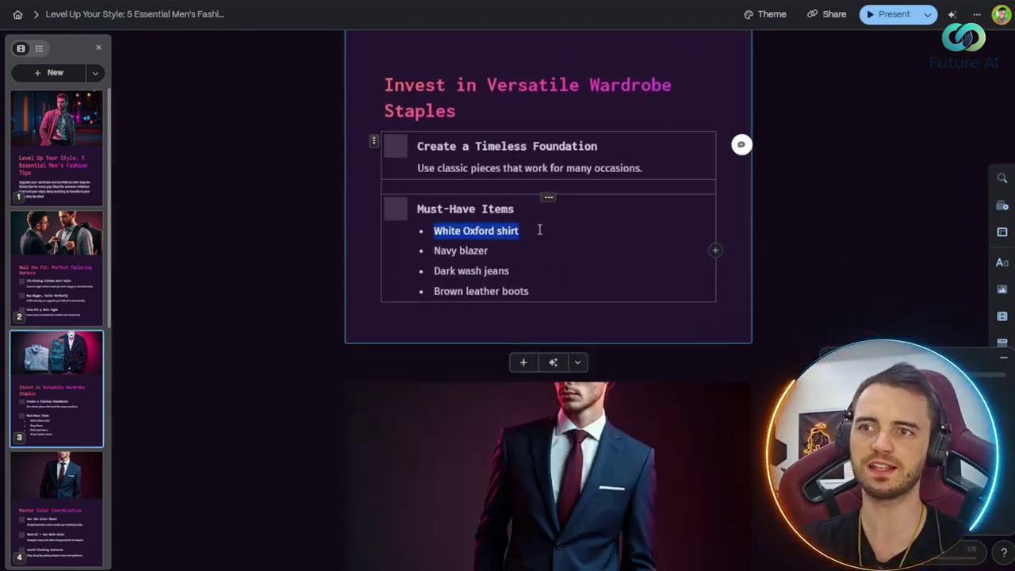
click(520, 253)
triple_click(436, 233)
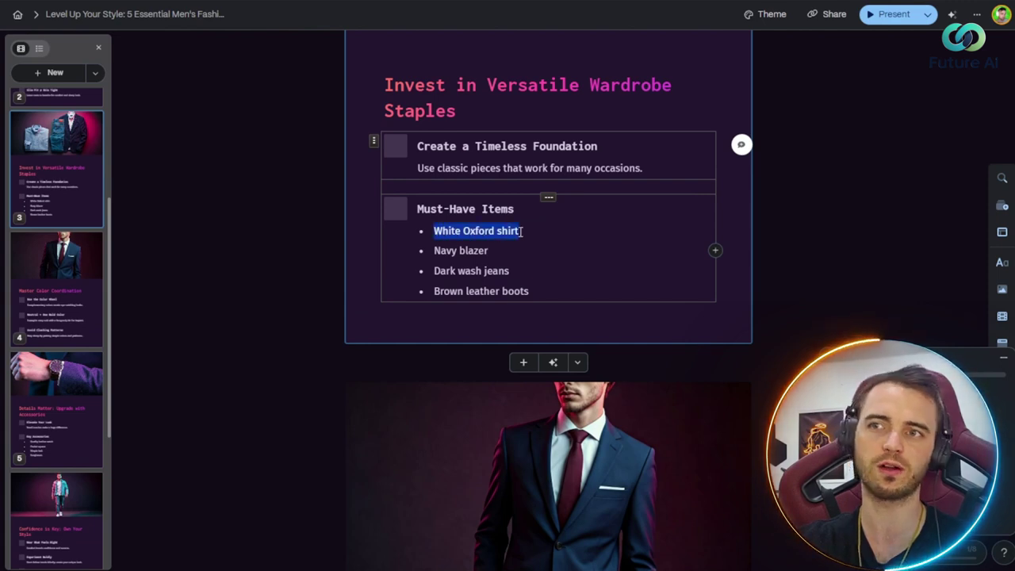
triple_click(436, 251)
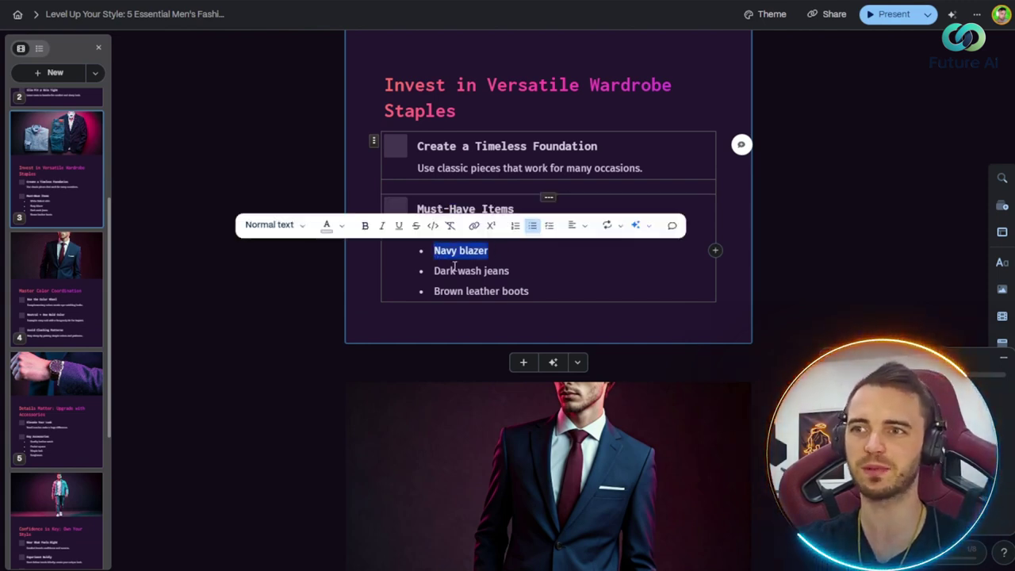
drag(435, 273, 513, 271)
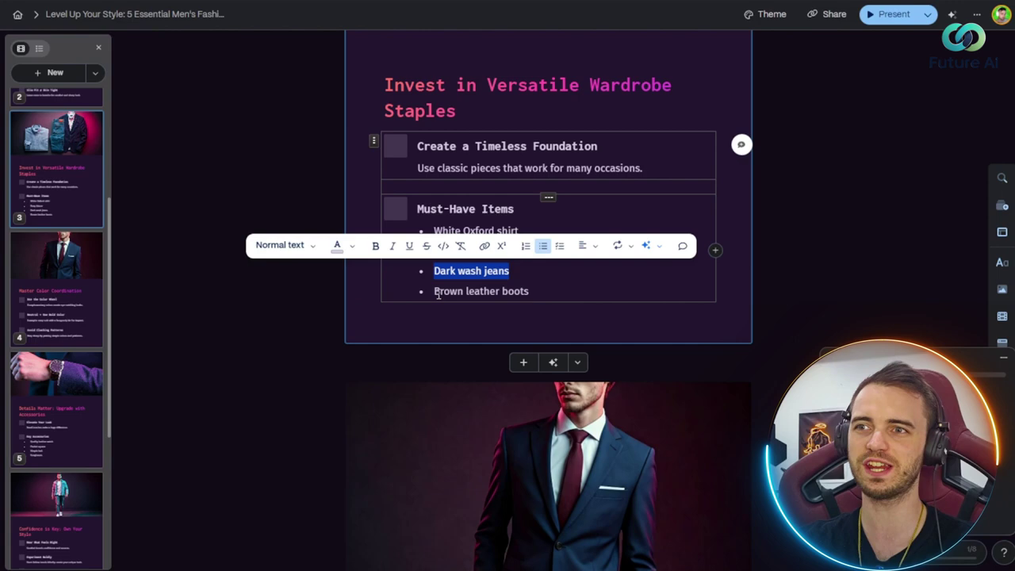
drag(438, 294, 530, 291)
click(531, 291)
Scroll through the remaining cards down to the closing 'What Are Your Go-To Style Tips?' card.
scroll(296, 302, up, 3)
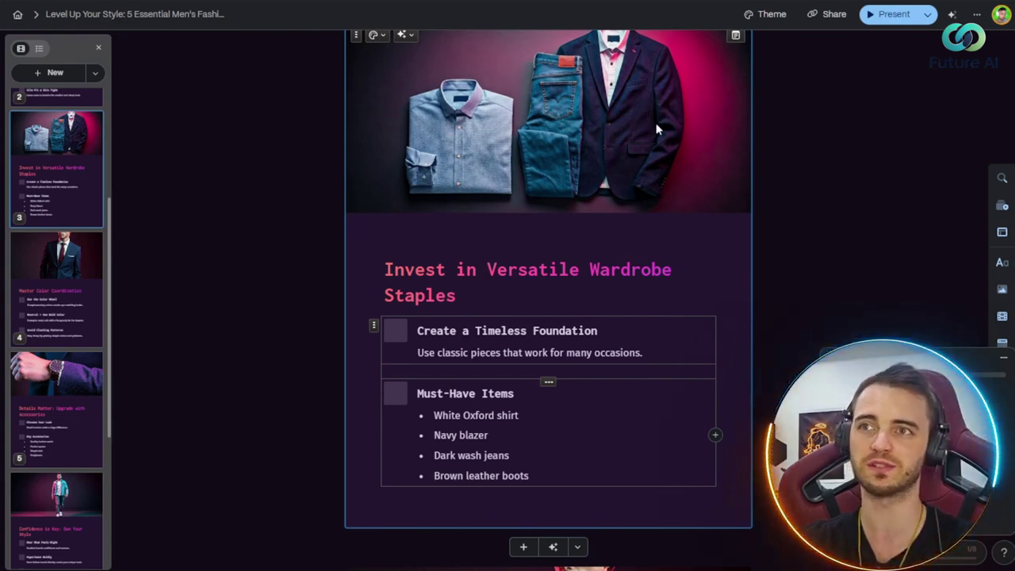
scroll(498, 272, up, 1)
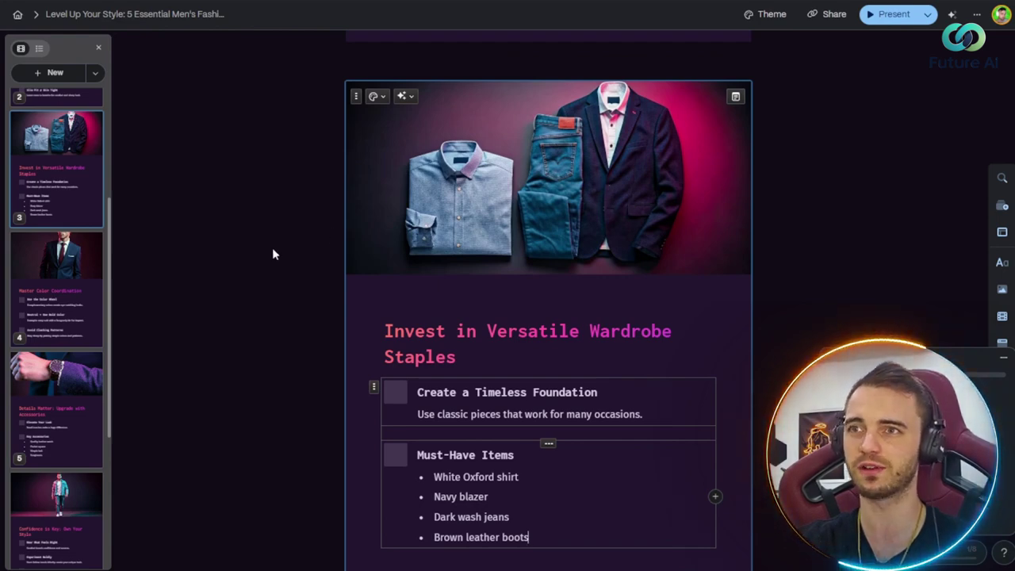
scroll(262, 254, down, 1)
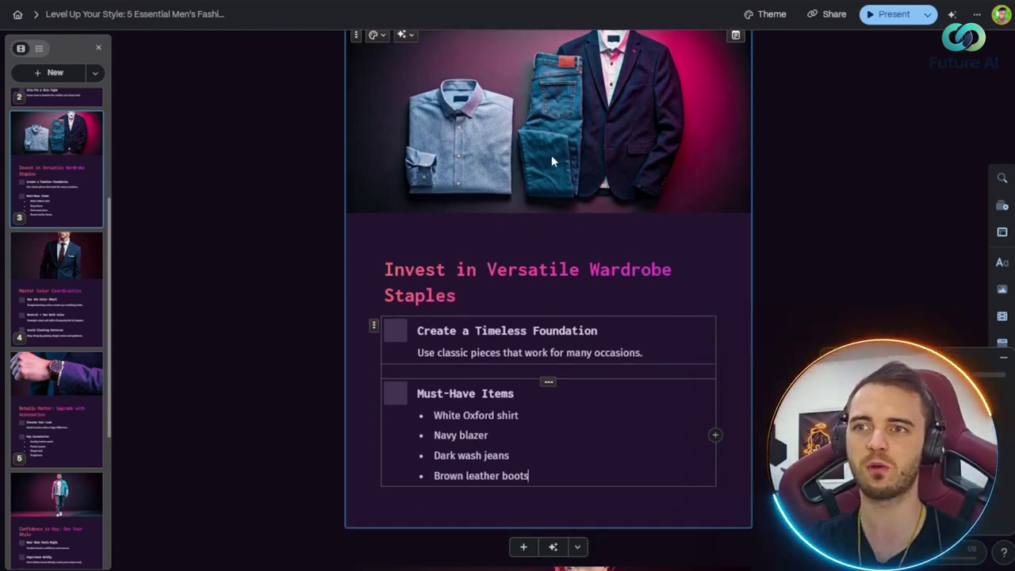
scroll(230, 311, down, 15)
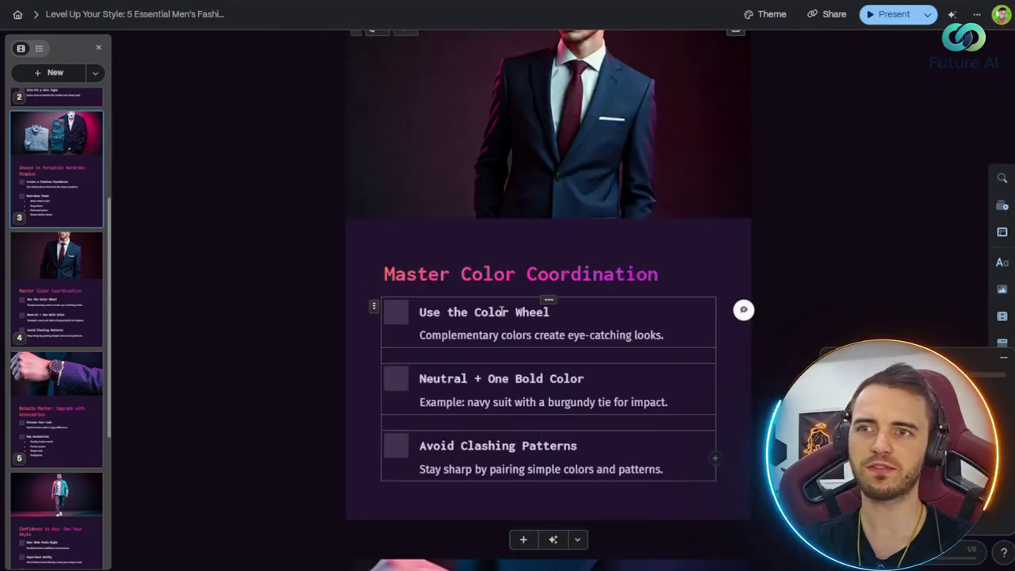
scroll(252, 312, up, 1)
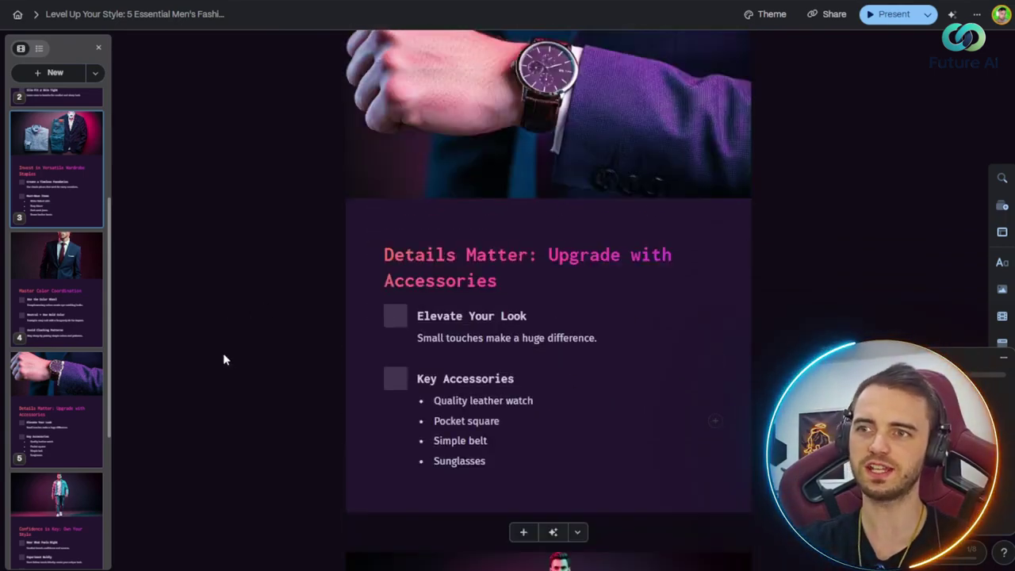
scroll(223, 353, down, 9)
scroll(267, 364, down, 16)
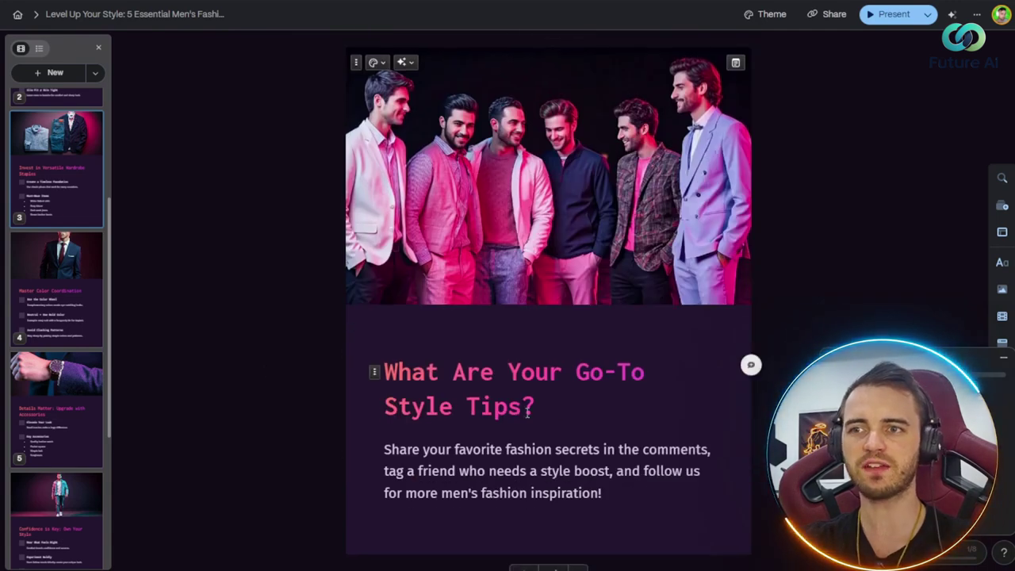
drag(529, 409, 387, 372)
click(261, 379)
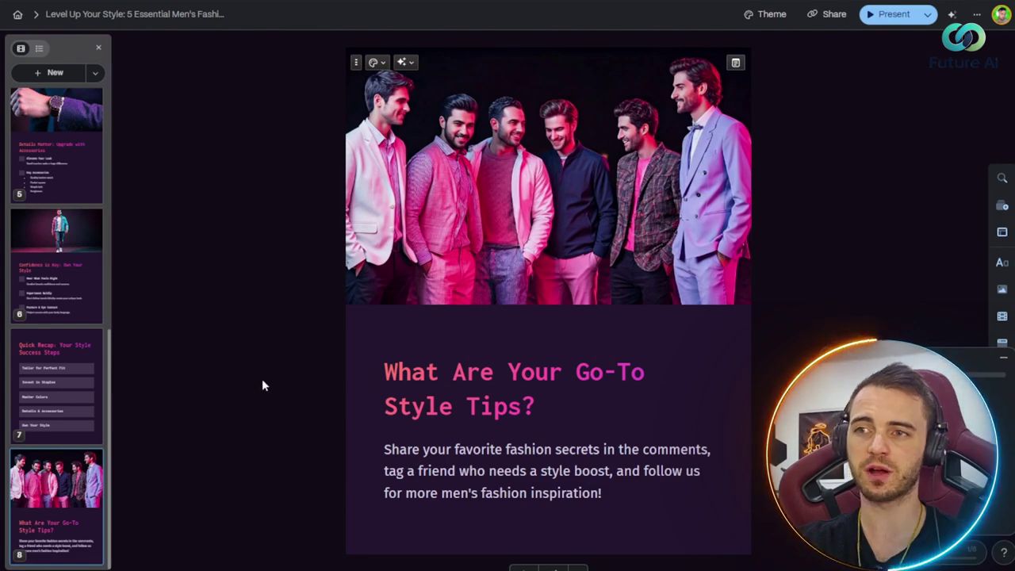
From the document actions menu, choose Export and export all cards as PNGs.
click(977, 14)
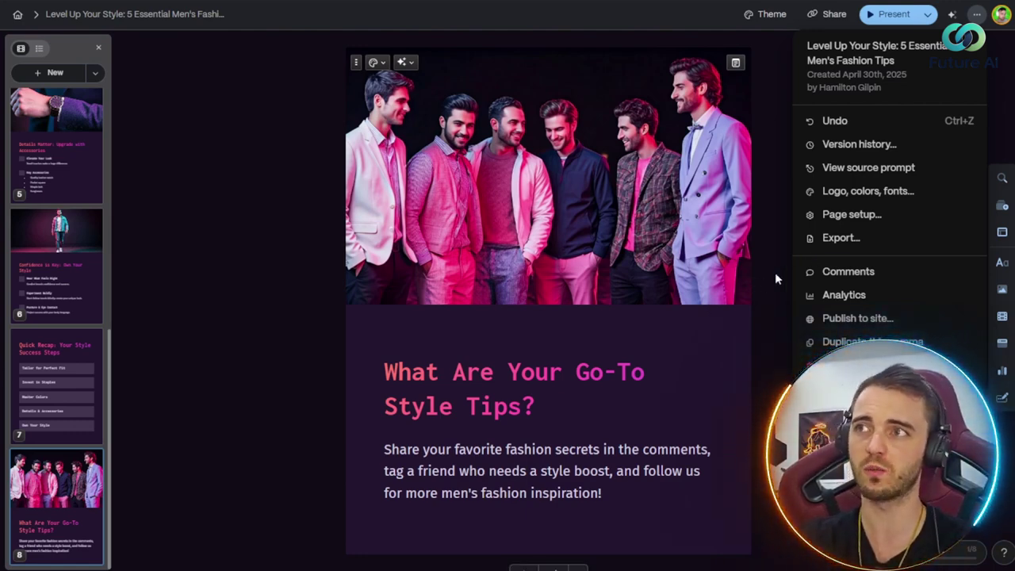
click(840, 237)
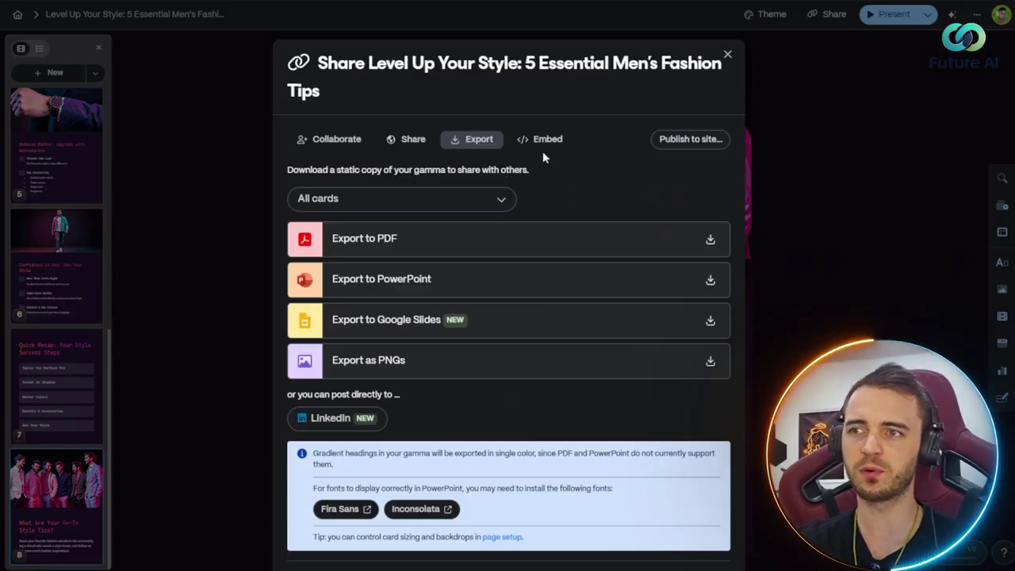
scroll(444, 242, down, 2)
scroll(444, 238, up, 1)
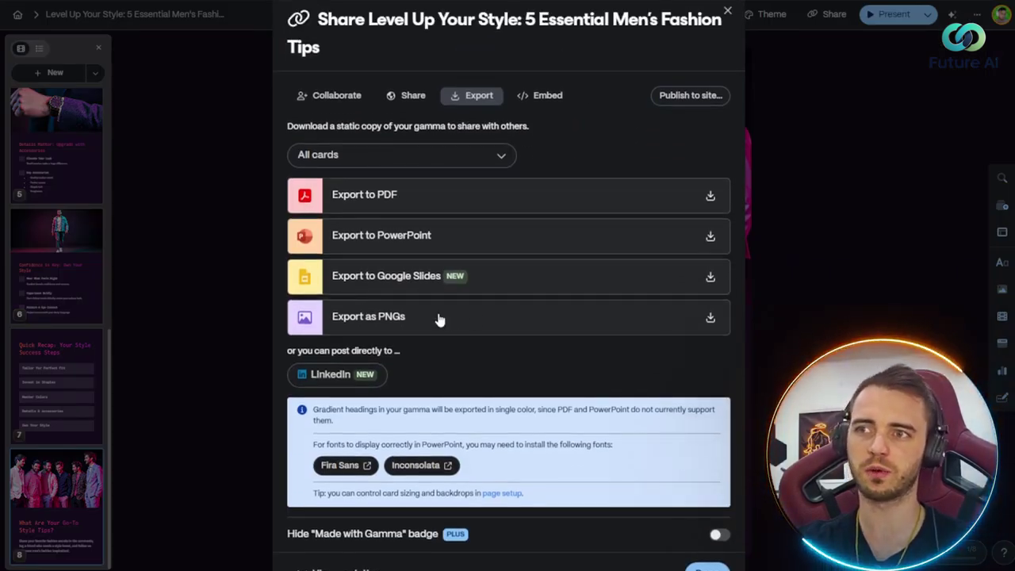
scroll(506, 349, down, 2)
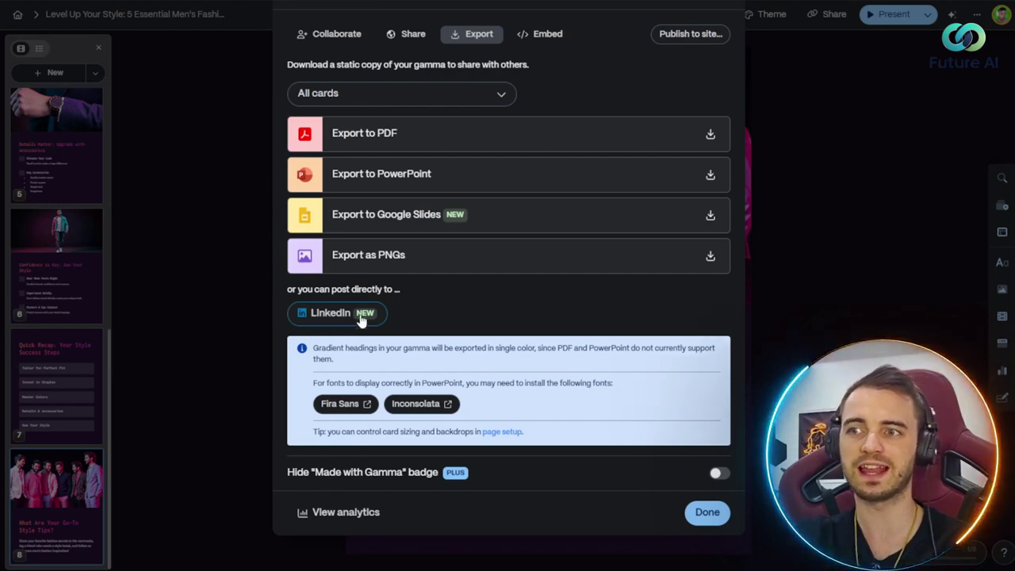
click(480, 263)
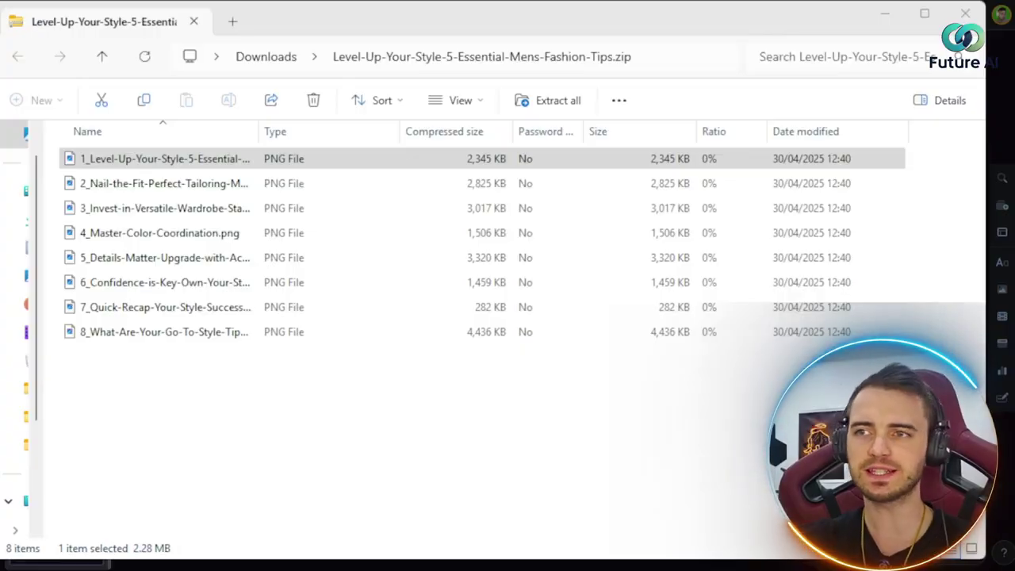
Select all the exported PNG card images inside the downloaded zip.
drag(168, 385, 284, 407)
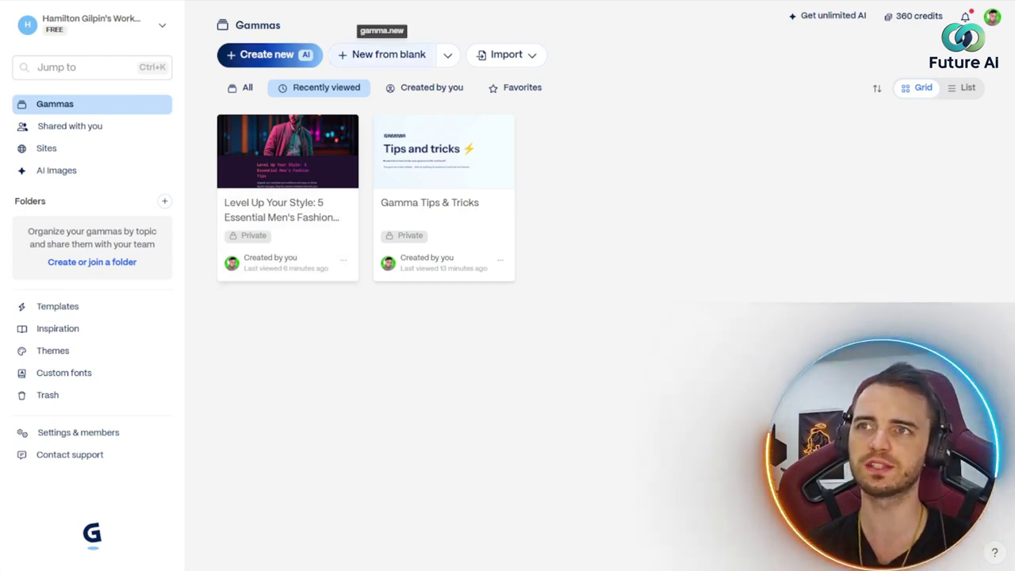
Open the upgrade pricing modal showing Plus at US$8 and Pro at US$15.
click(526, 57)
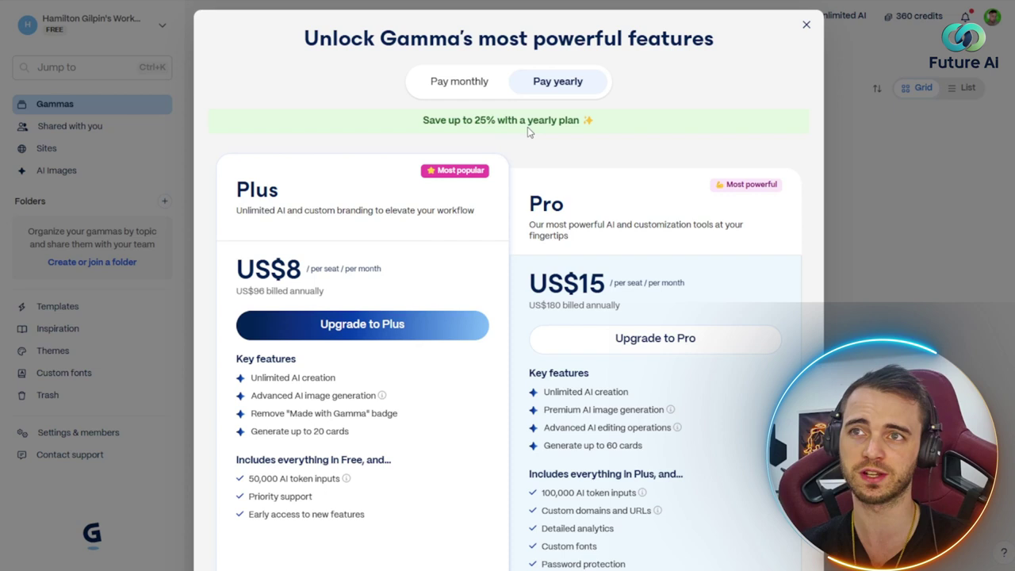
scroll(530, 132, down, 3)
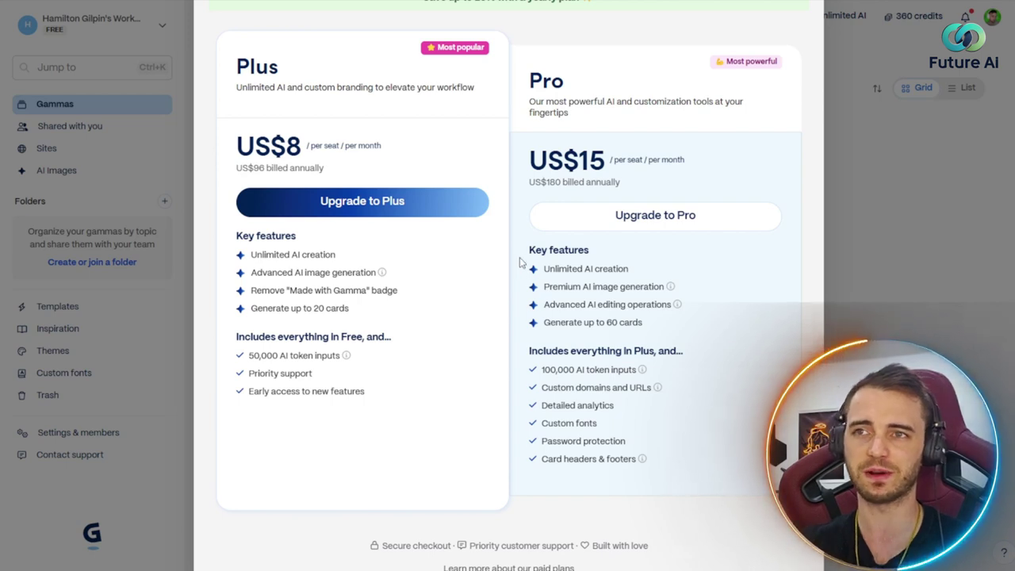
drag(275, 152, 302, 154)
click(305, 161)
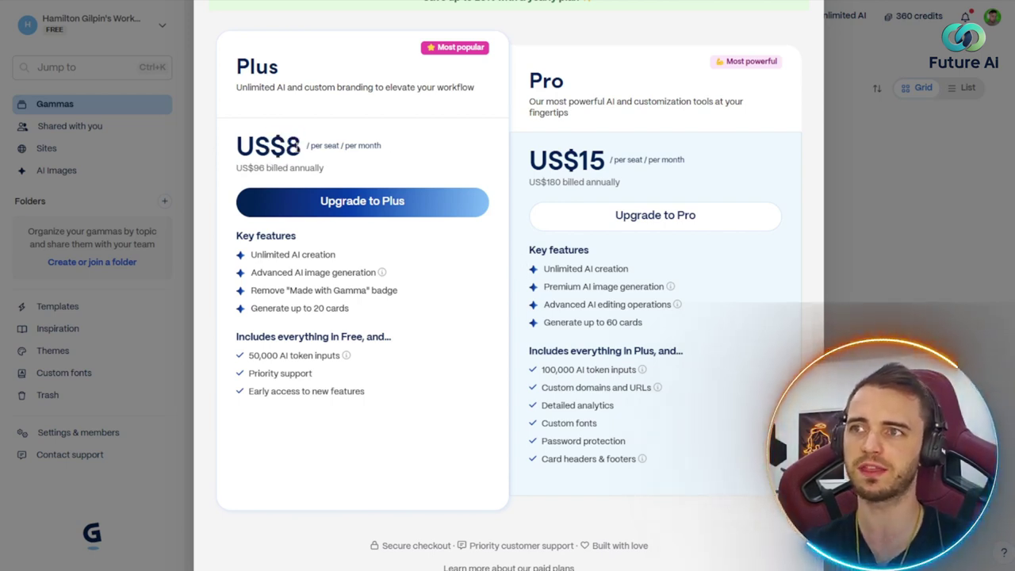
drag(253, 254, 352, 261)
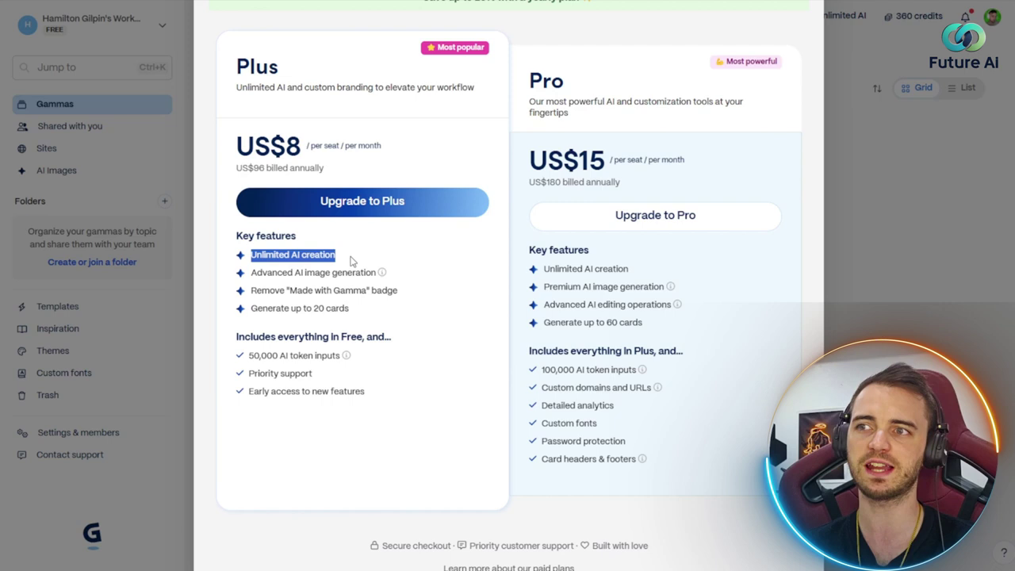
click(353, 261)
drag(252, 272, 377, 274)
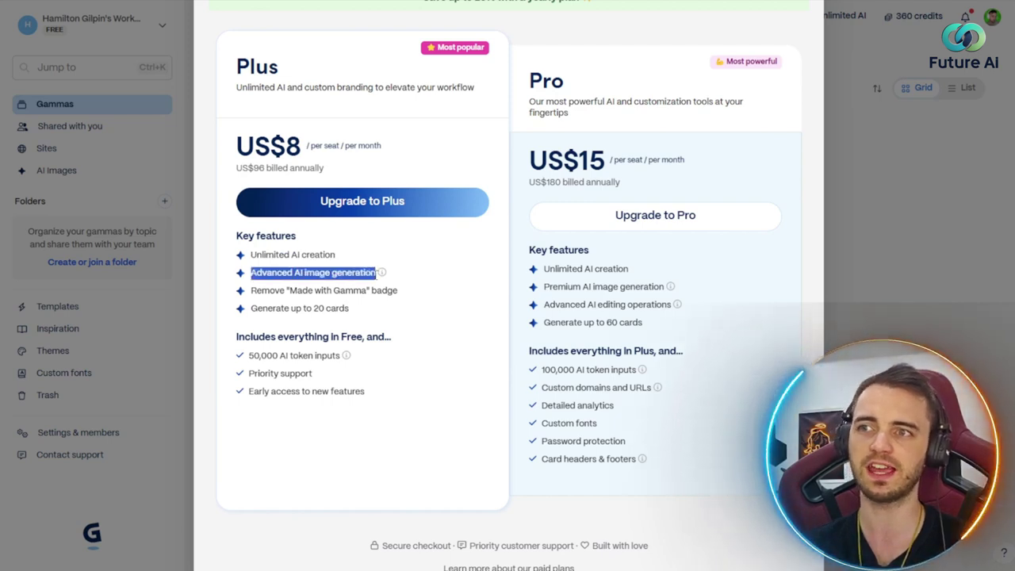
click(377, 274)
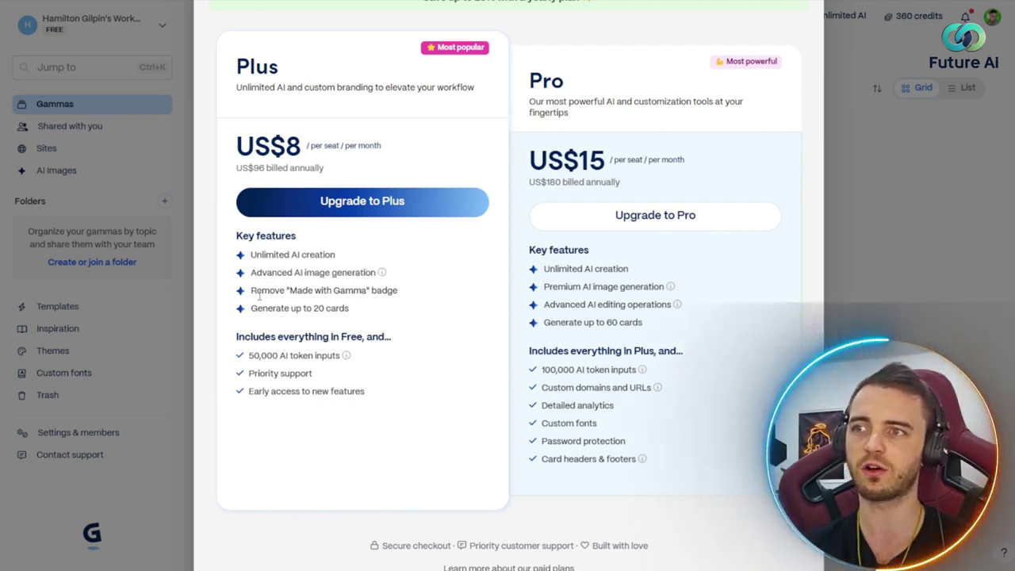
drag(252, 290, 395, 292)
click(395, 292)
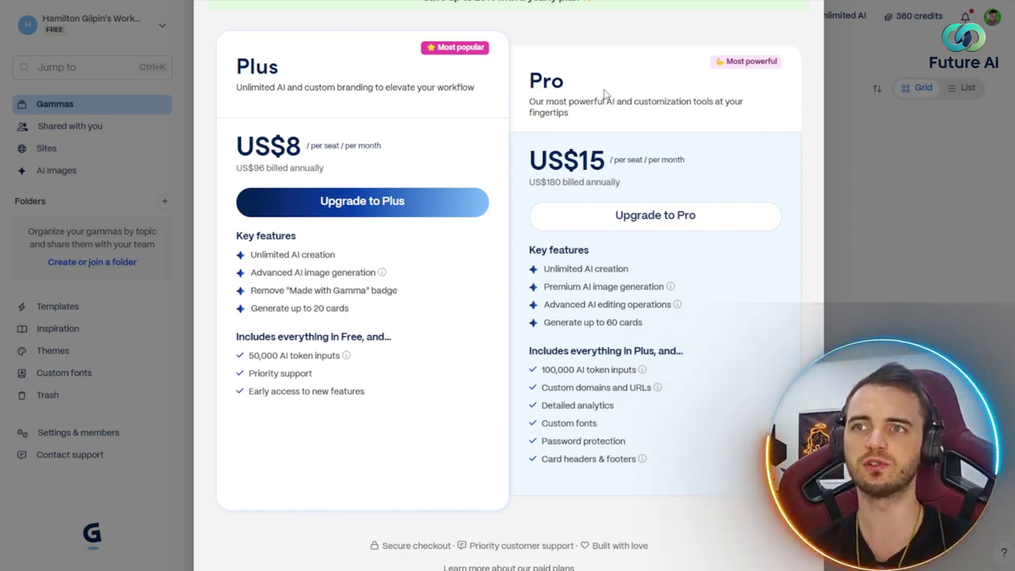
drag(565, 171, 606, 176)
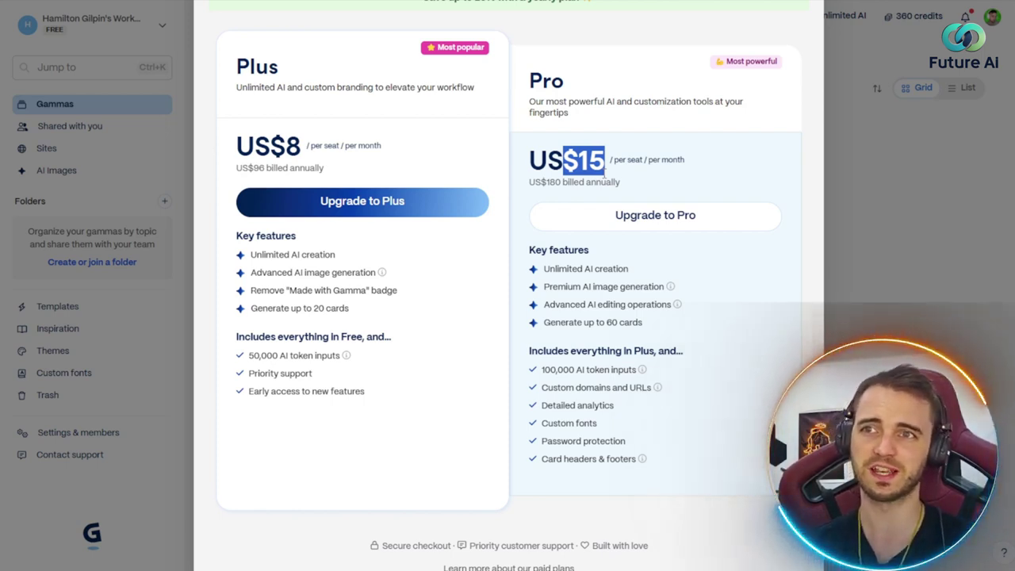
drag(606, 176, 606, 165)
click(606, 168)
click(605, 163)
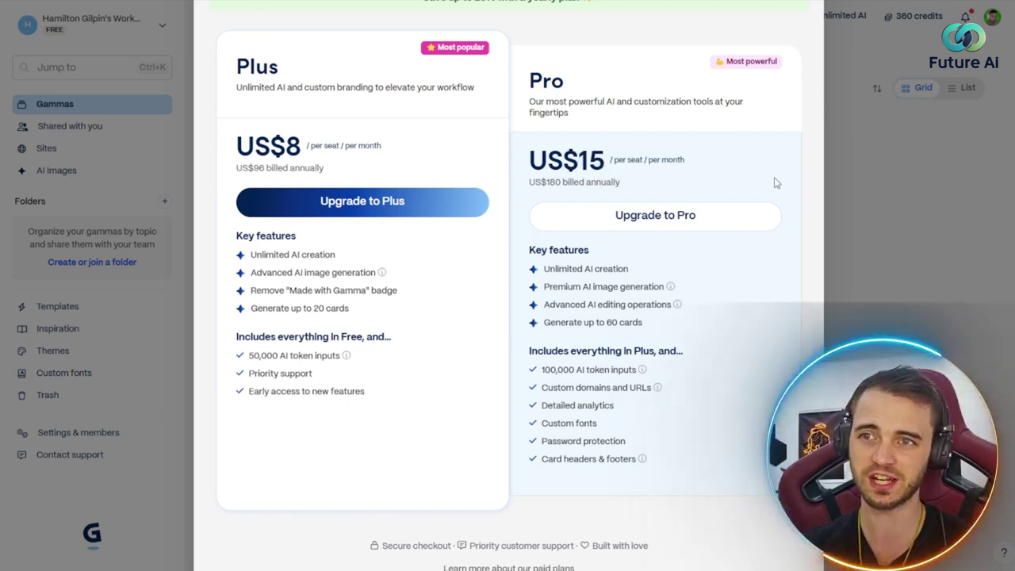
drag(656, 325, 544, 268)
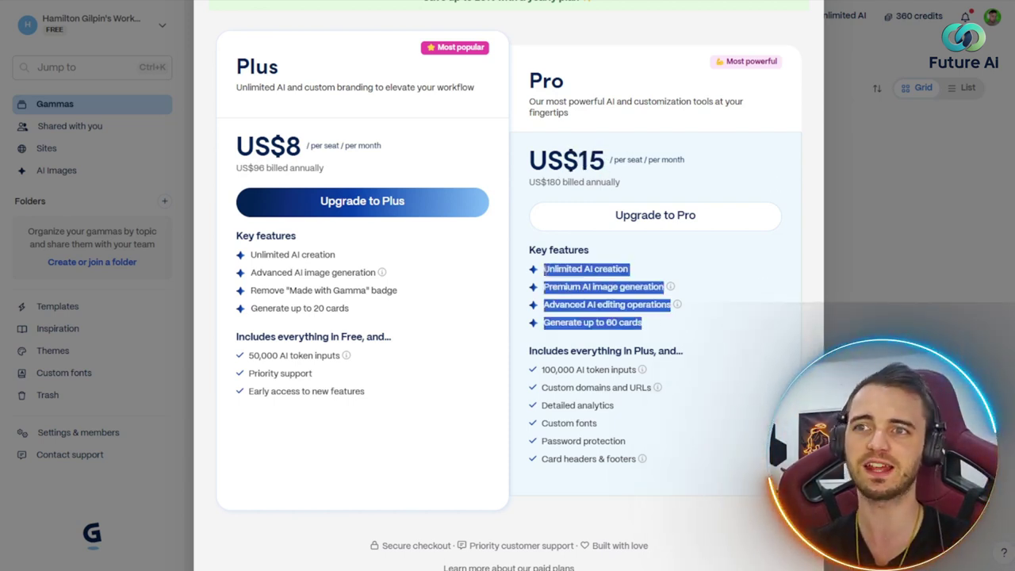